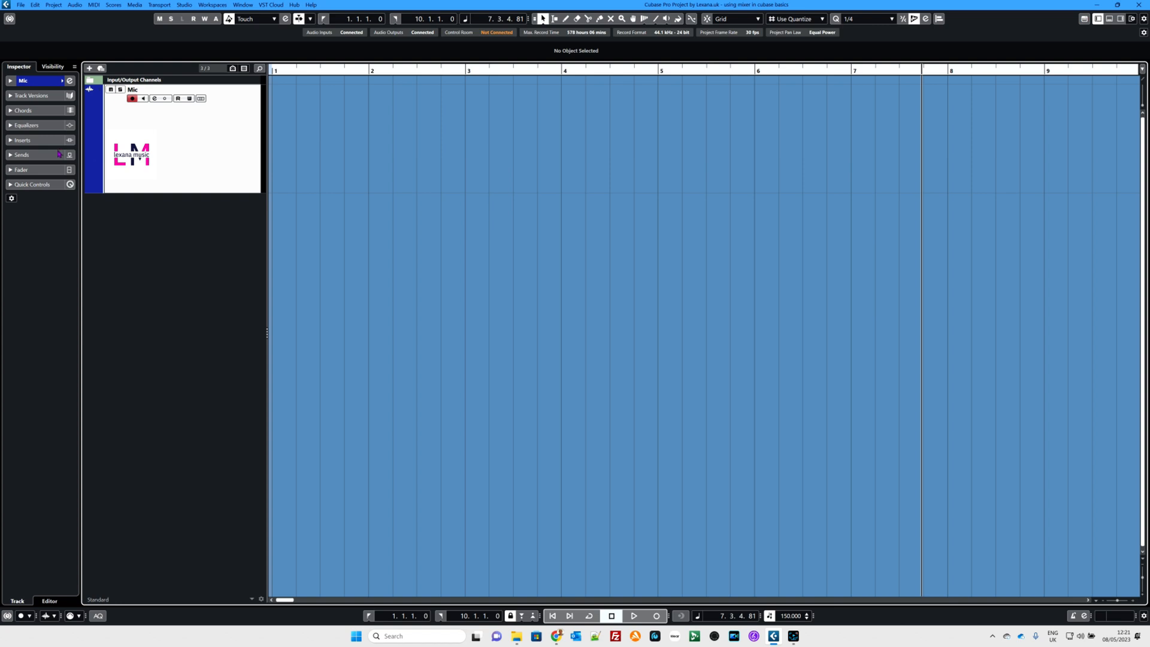
Step: Check which send destinations are available for the Mic track, leaving its first send slot empty
{"action": "left_click", "coordinate": [11, 155]}
{"action": "left_click", "coordinate": [32, 178]}
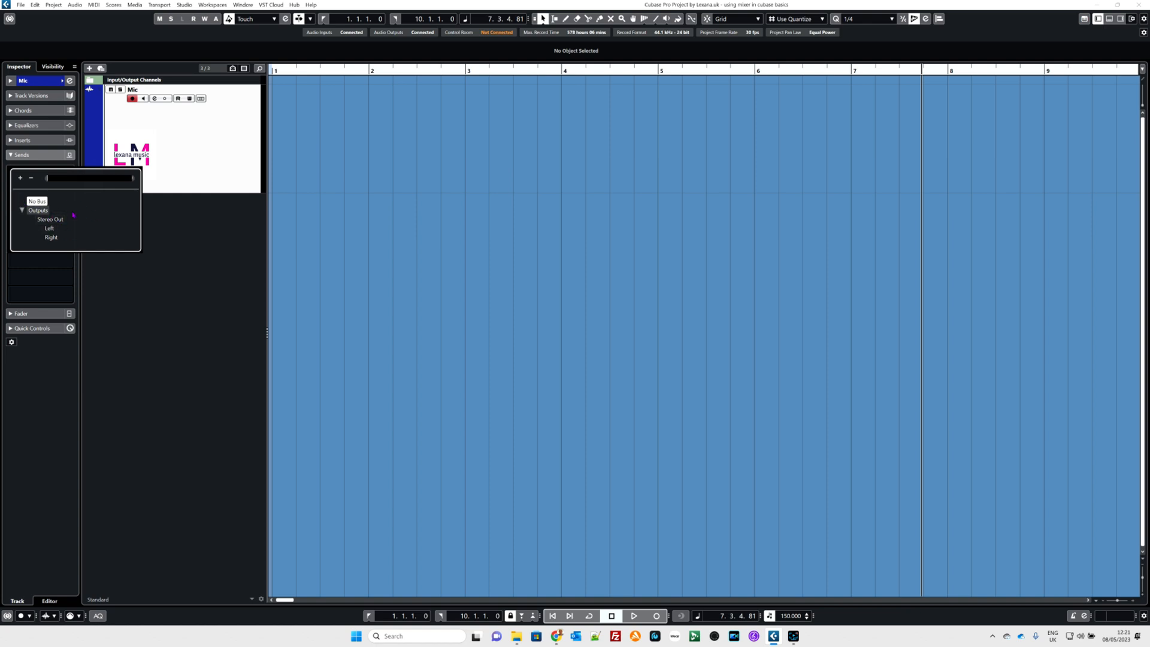
{"action": "left_click", "coordinate": [181, 271]}
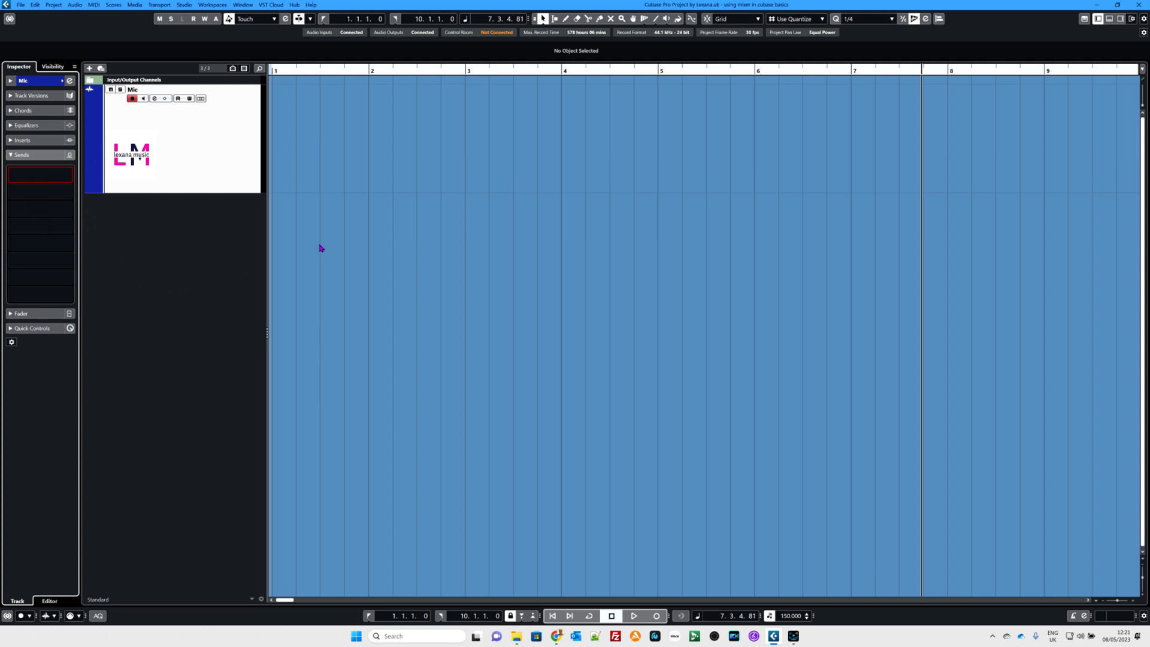
Step: Add a stereo FX channel named Reverb1 in the audio connections, using the RoomWorks SE effect routed to Stereo Out
{"action": "key", "text": "F4"}
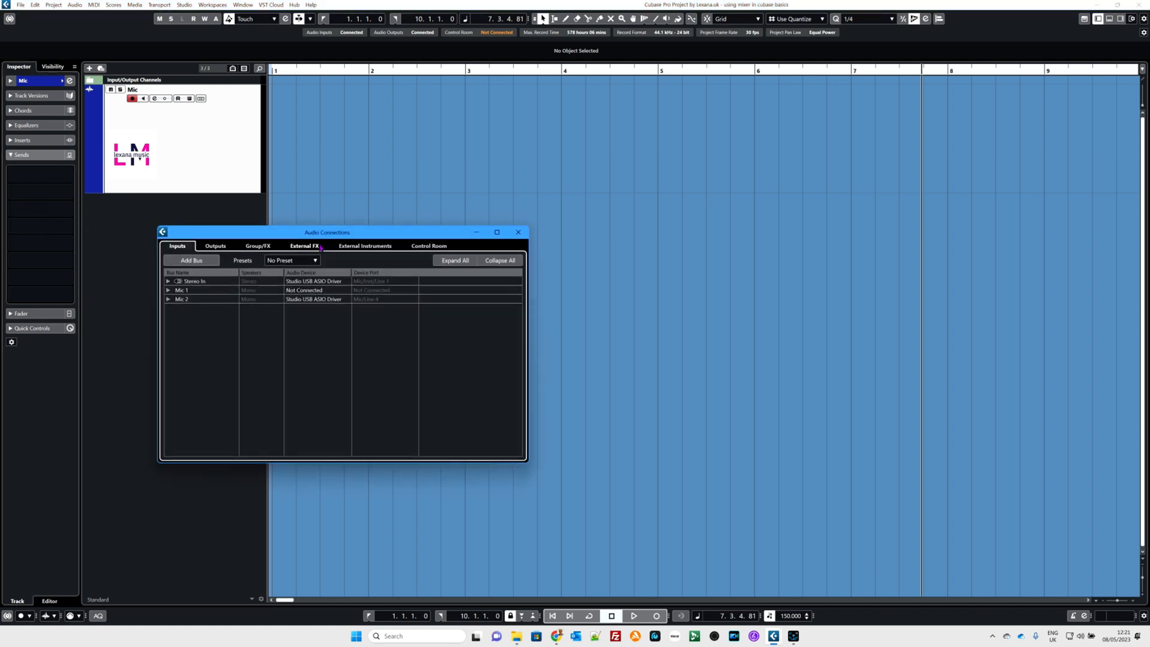
{"action": "left_click", "coordinate": [212, 248]}
{"action": "left_click", "coordinate": [257, 247]}
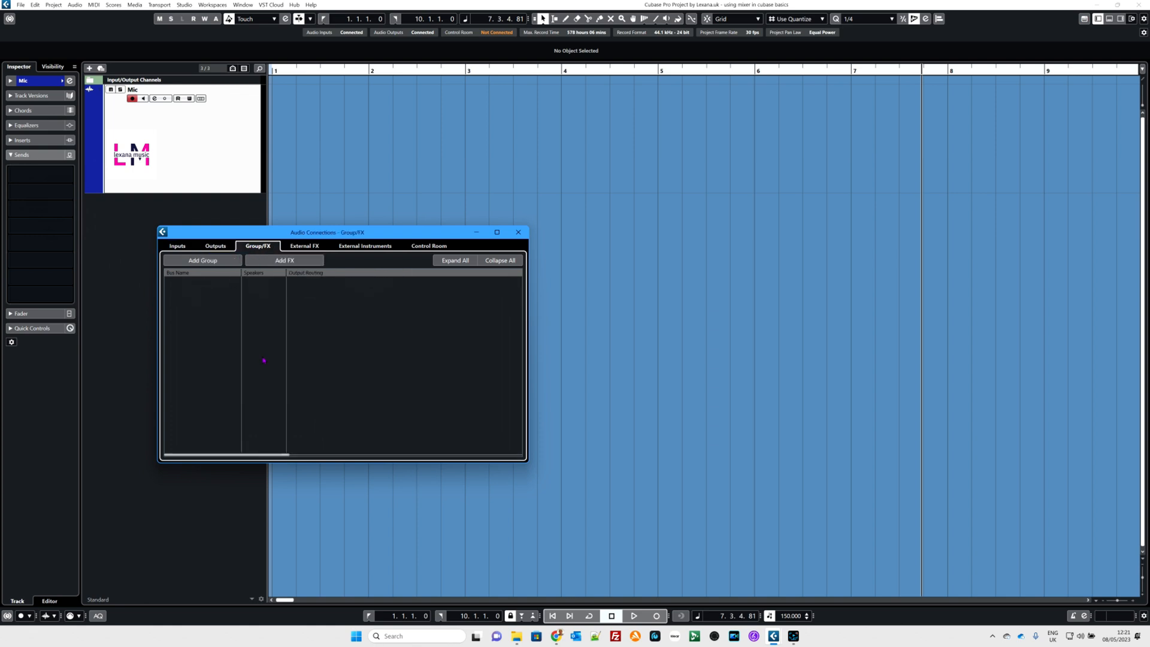
{"action": "left_click", "coordinate": [270, 261]}
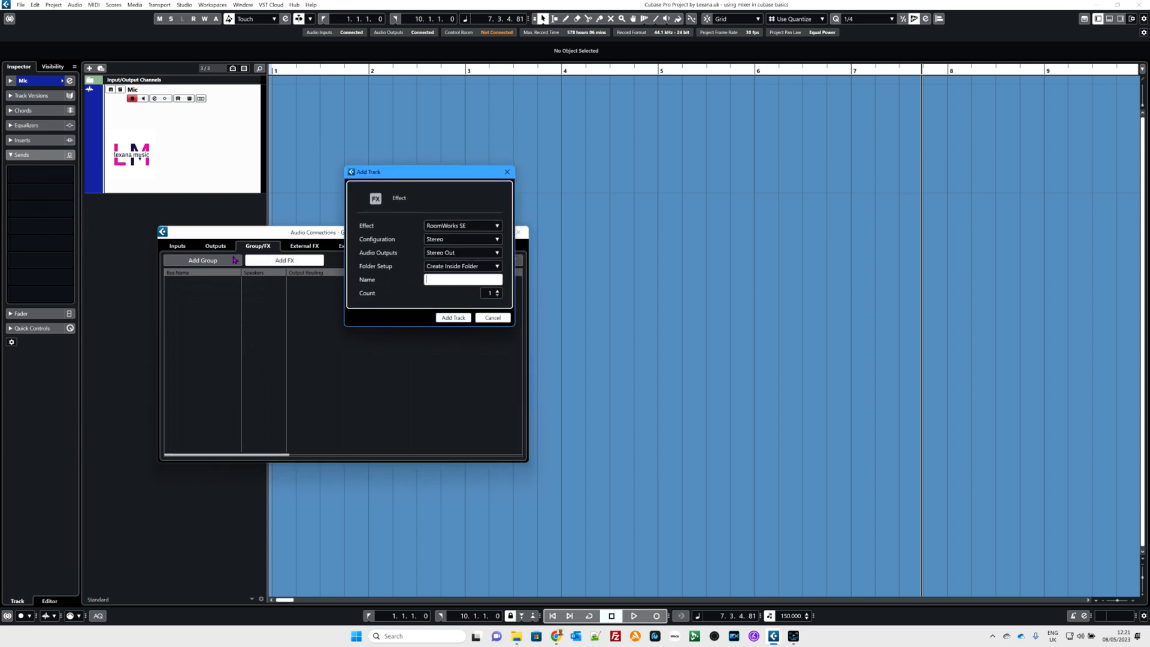
{"action": "left_click", "coordinate": [441, 227]}
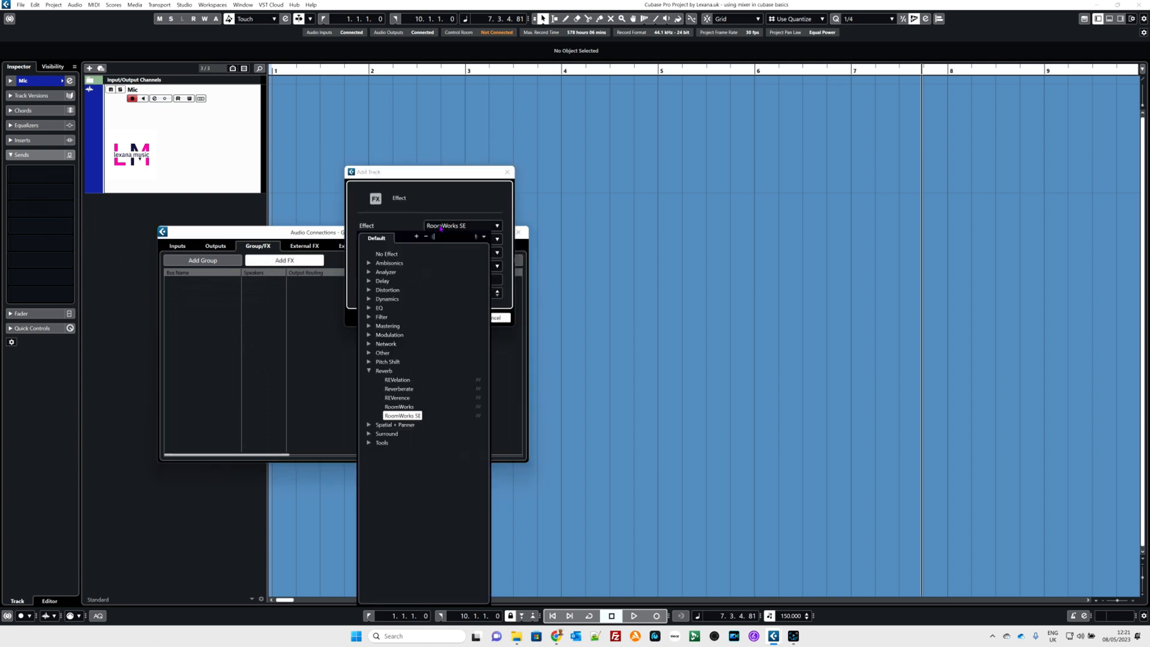
{"action": "left_click", "coordinate": [403, 416]}
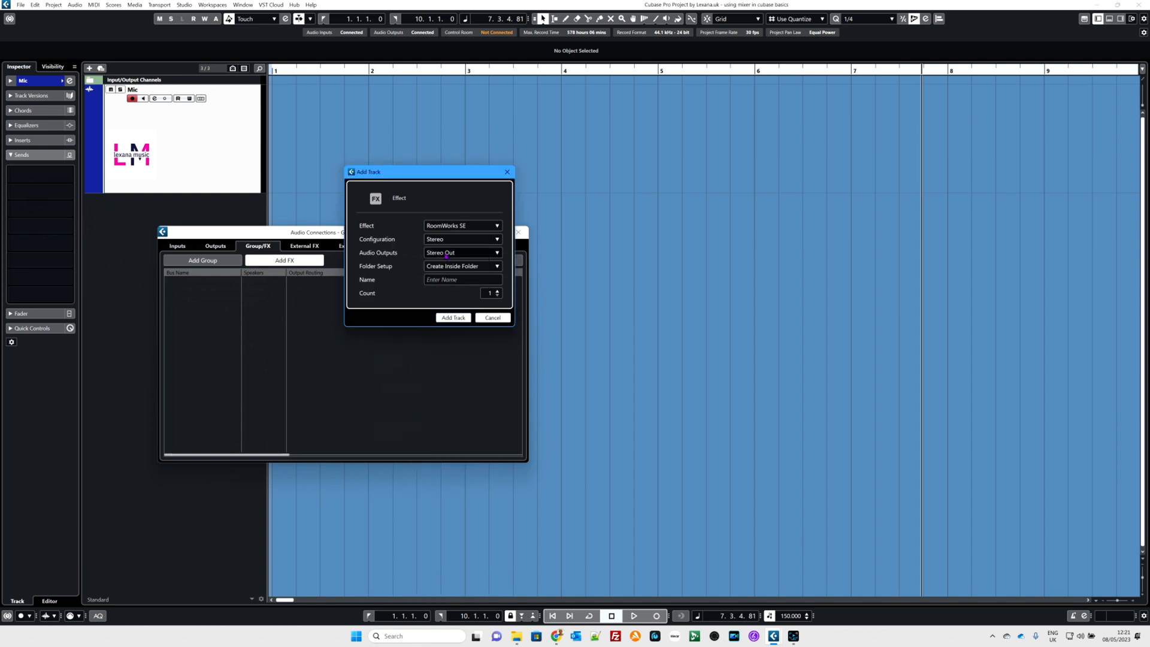
{"action": "left_click", "coordinate": [433, 279]}
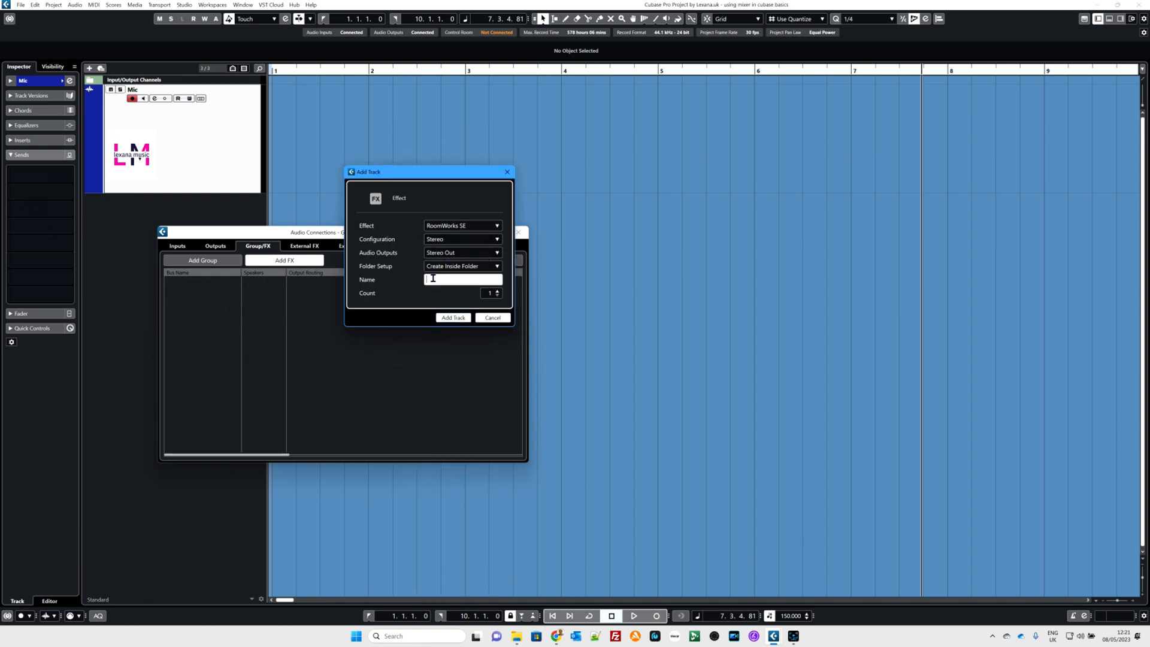
{"action": "type", "text": "Reverb1"}
{"action": "left_click", "coordinate": [460, 318]}
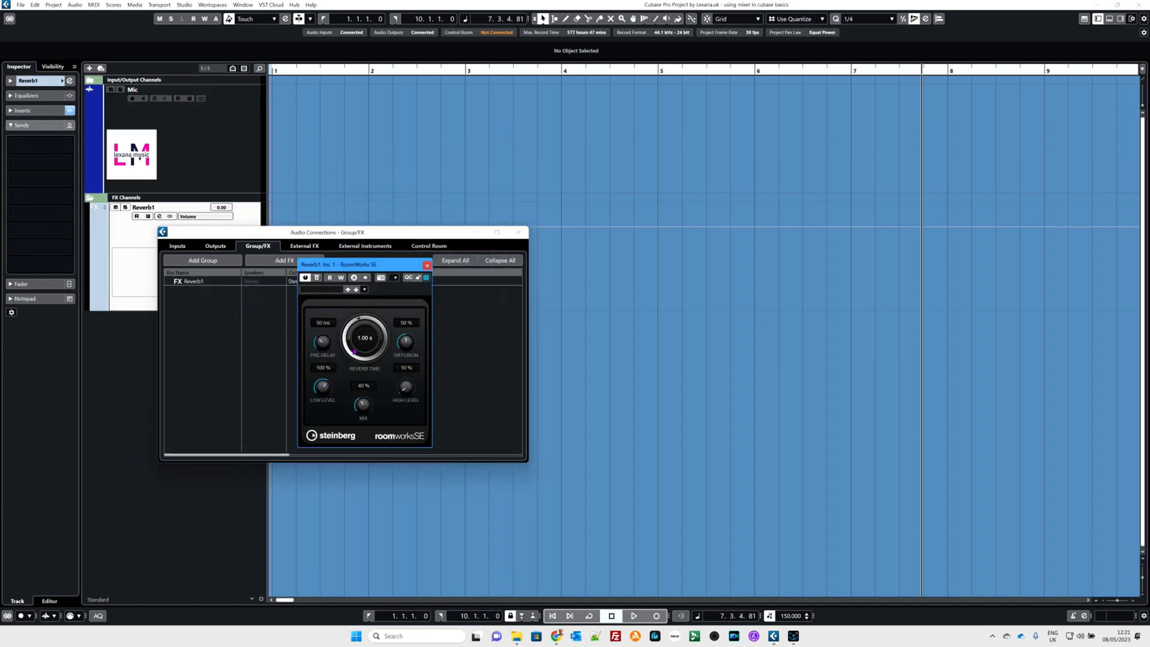
Step: Adjust the reverb time and mix amount of RoomWorks SE on Reverb1 and close the plug-in
{"action": "left_click_drag", "start_coordinate": [355, 351], "coordinate": [376, 314]}
{"action": "left_click_drag", "start_coordinate": [363, 405], "coordinate": [362, 409]}
{"action": "left_click", "coordinate": [428, 266]}
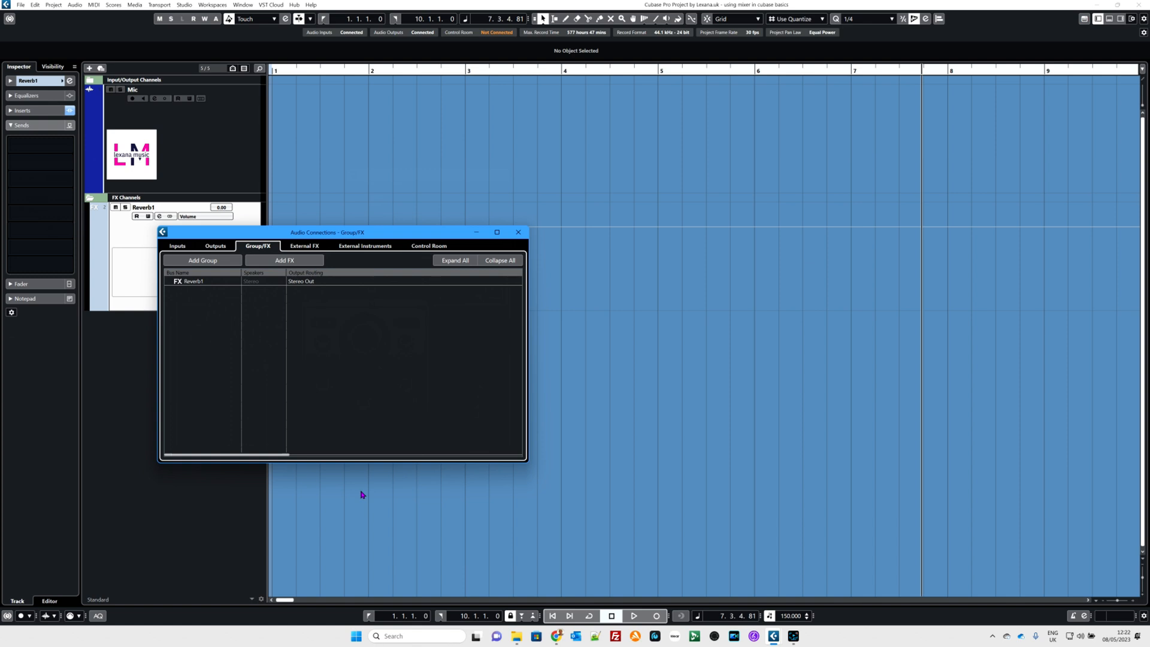
Step: Lower the Reverb1 fader slightly to -0.06 in the MixConsole and close the mixer
{"action": "key", "text": "F3"}
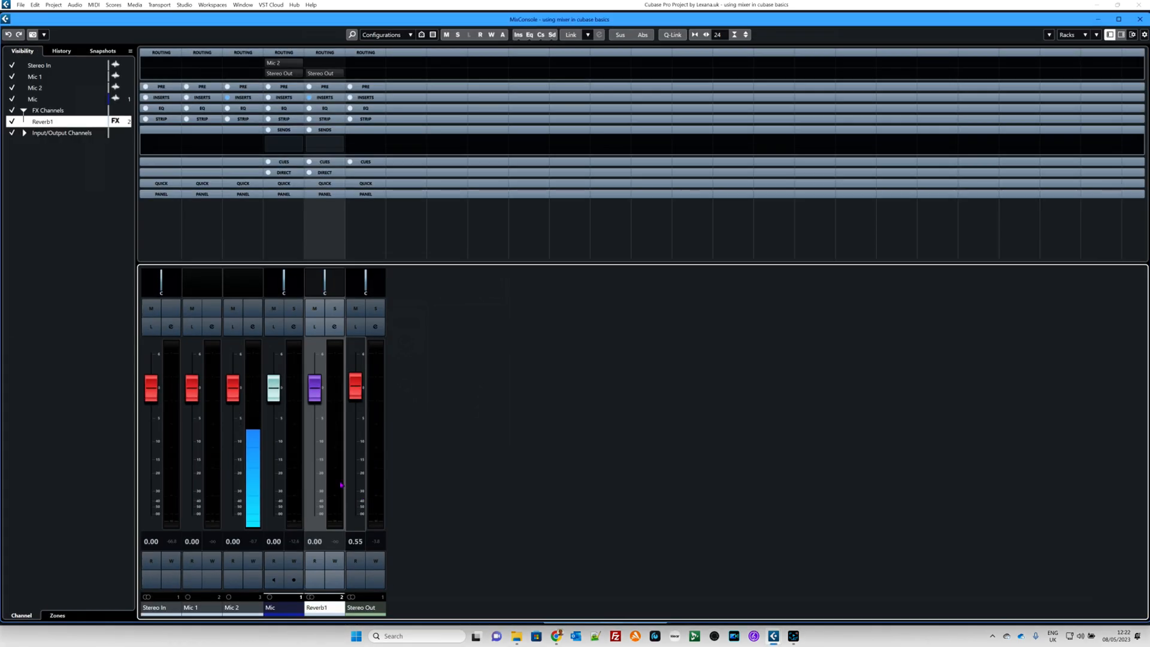
{"action": "mouse_move", "coordinate": [314, 388]}
{"action": "left_mouse_down"}
{"action": "mouse_move", "coordinate": [316, 492]}
{"action": "mouse_move", "coordinate": [318, 393]}
{"action": "left_mouse_up"}
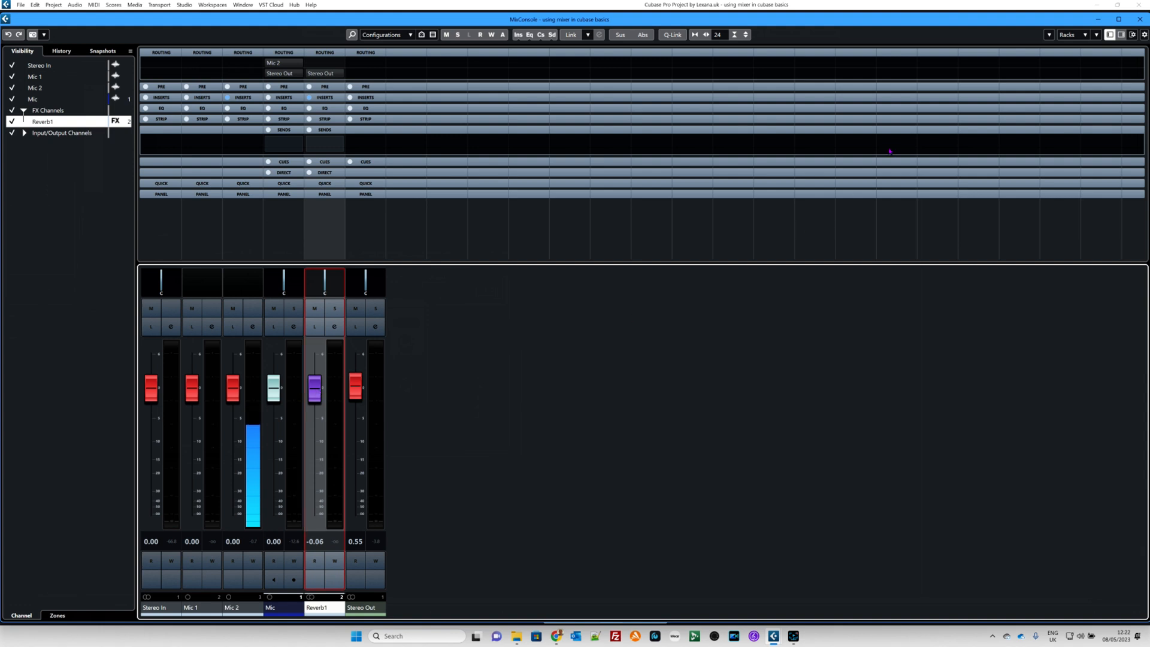
{"action": "left_click", "coordinate": [1140, 18]}
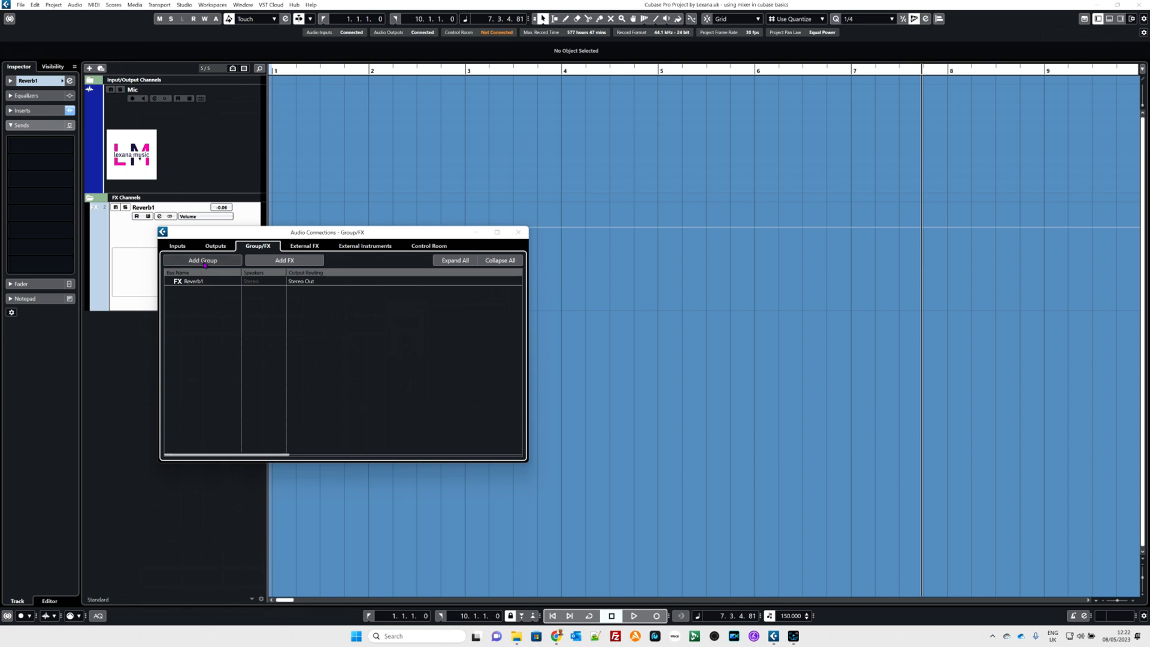
Step: Add a stereo group channel named Mix fx routed to Stereo Out and close the audio connections
{"action": "left_click", "coordinate": [205, 262]}
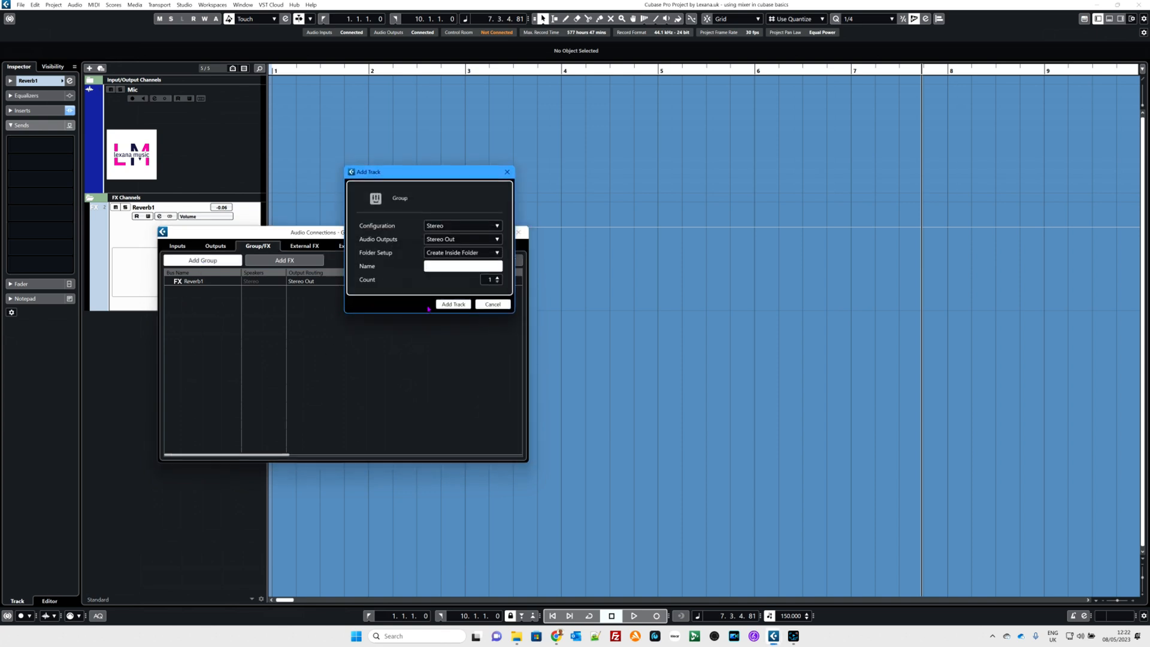
{"action": "left_click", "coordinate": [436, 265]}
{"action": "type", "text": "M"}
{"action": "key", "text": "Return"}
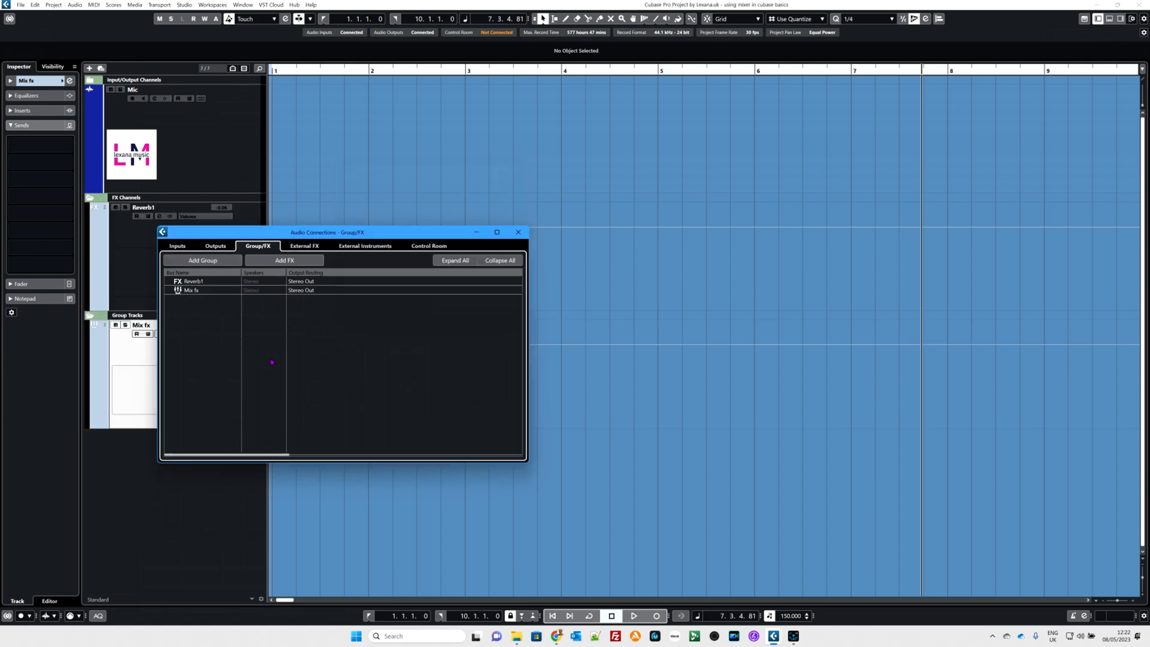
{"action": "left_click", "coordinate": [518, 232]}
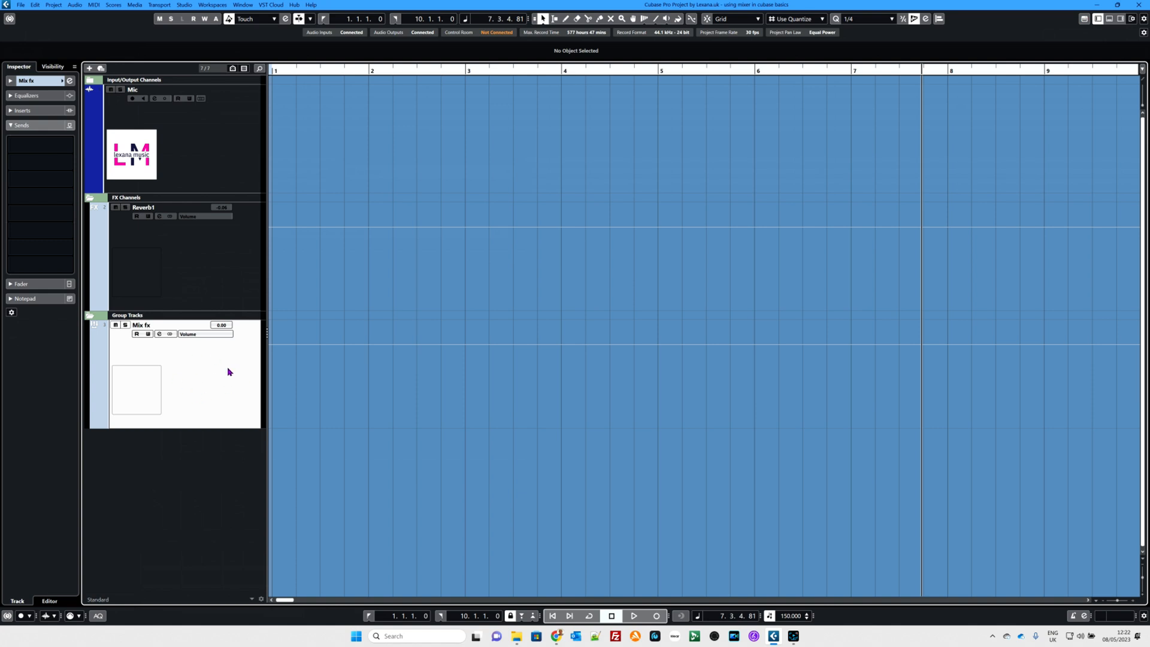
Step: Record a spoken take on the Mic track from about bar 7 to bar 16
{"action": "left_click", "coordinate": [209, 282]}
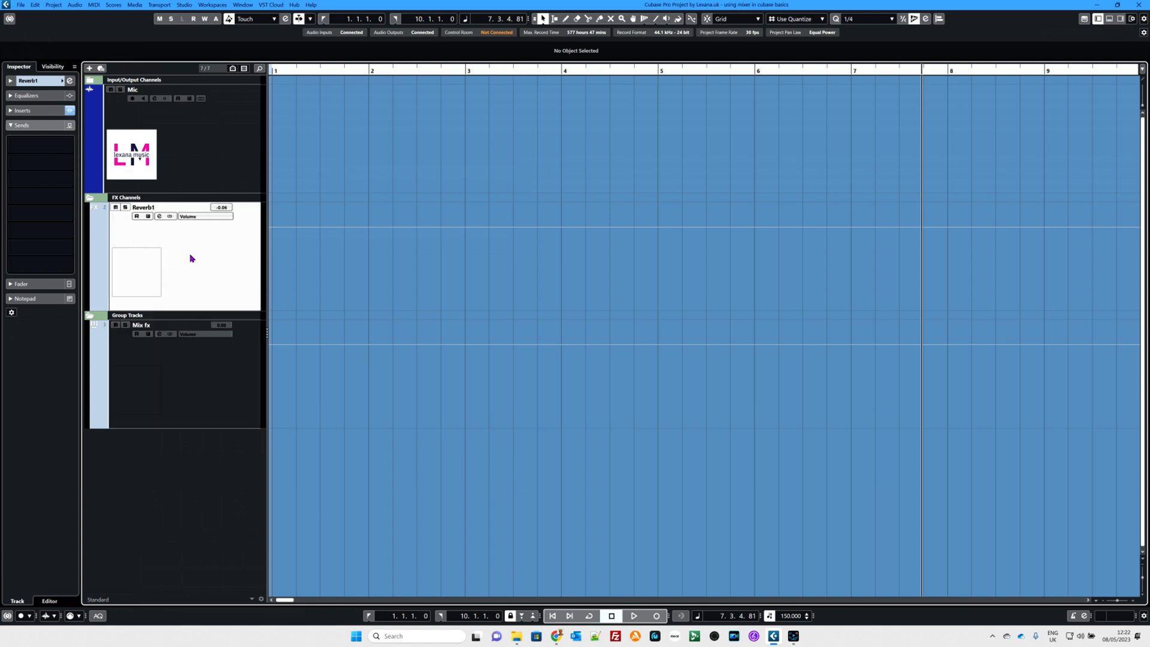
{"action": "left_click", "coordinate": [216, 125]}
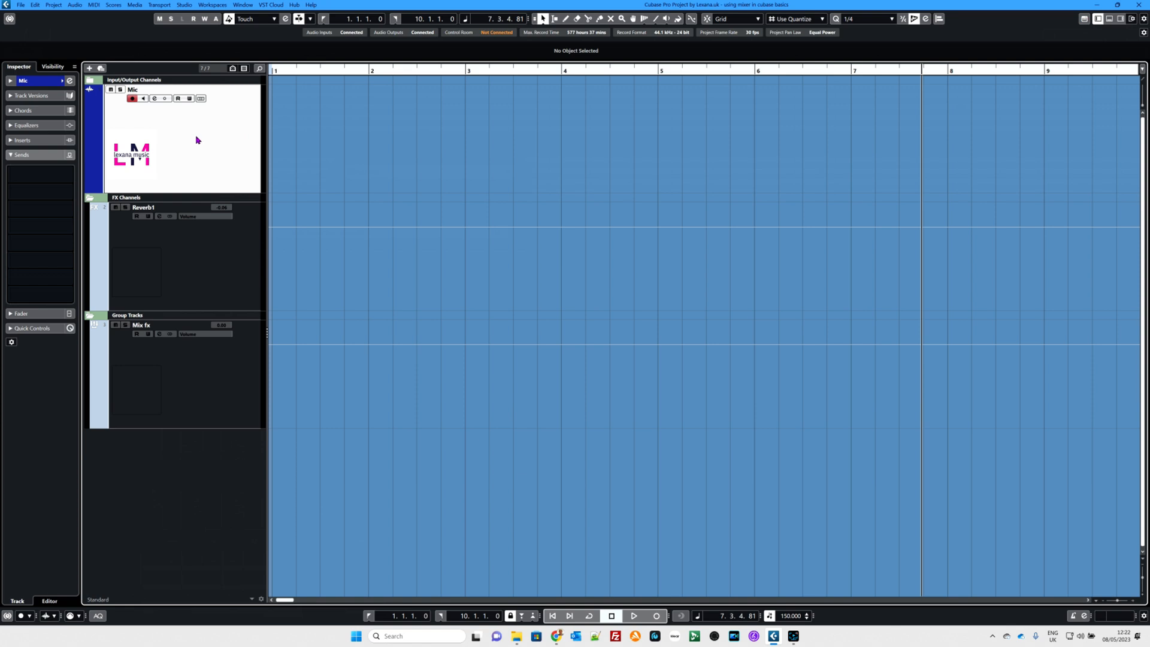
{"action": "key", "text": "KP_Multiply"}
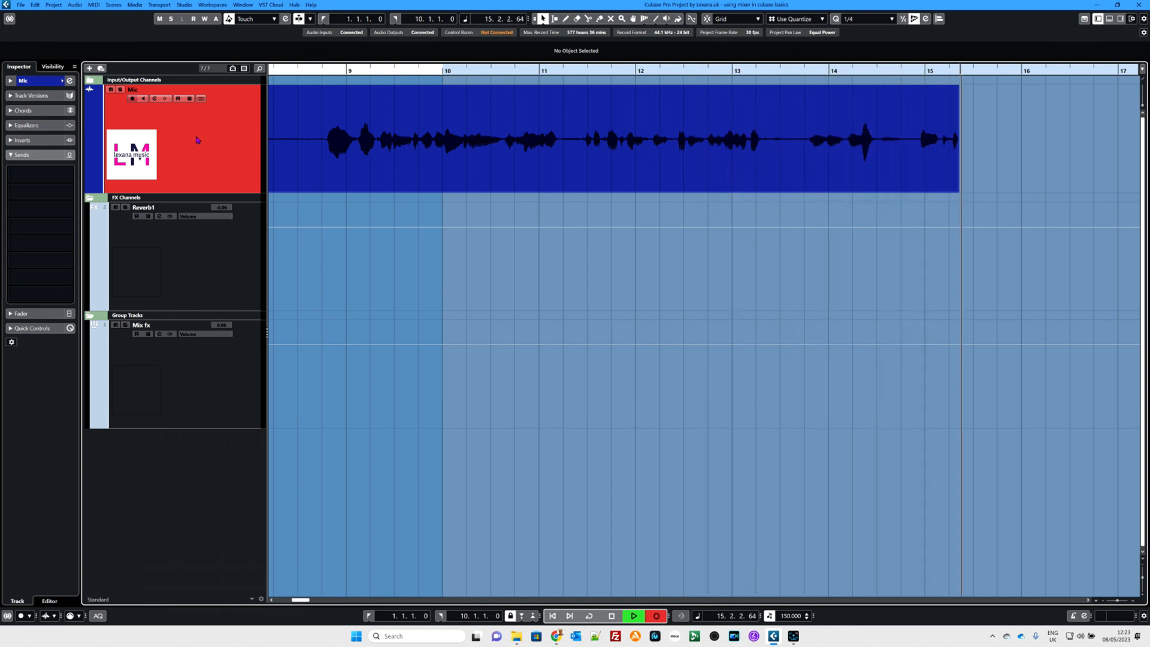
{"action": "key", "text": "space"}
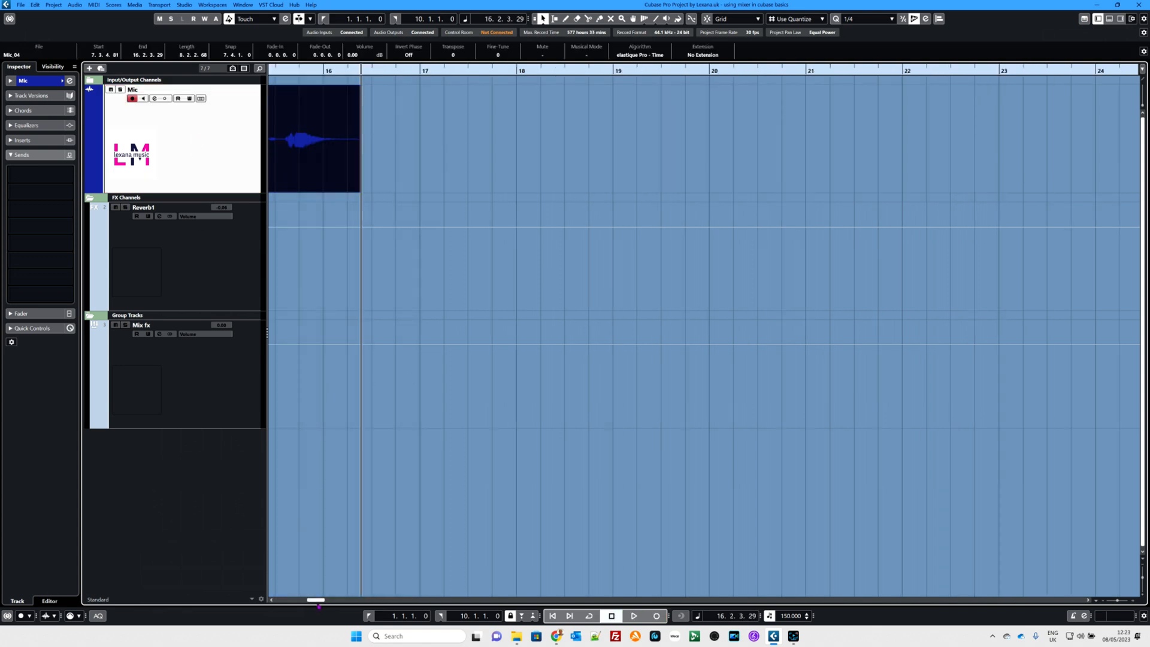
Step: Move the recorded Mic clip to the start of bar 1 and play a short part of it
{"action": "left_click_drag", "start_coordinate": [313, 600], "coordinate": [280, 599]}
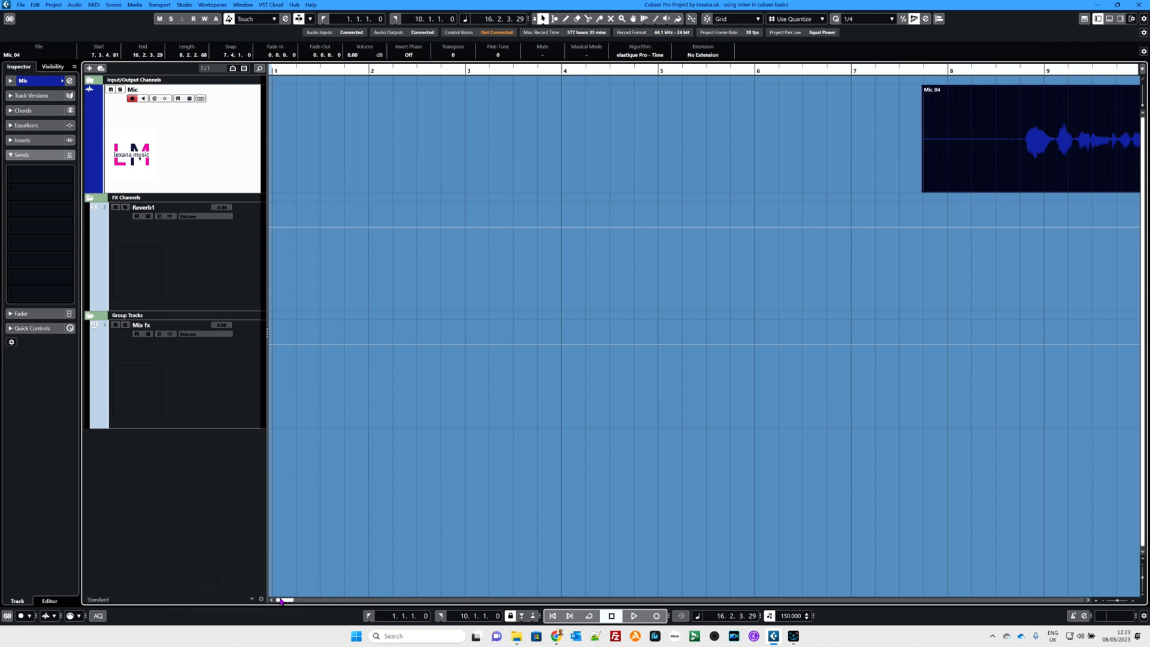
{"action": "left_click_drag", "start_coordinate": [976, 180], "coordinate": [337, 158]}
{"action": "left_click", "coordinate": [331, 71]}
{"action": "key", "text": "space"}
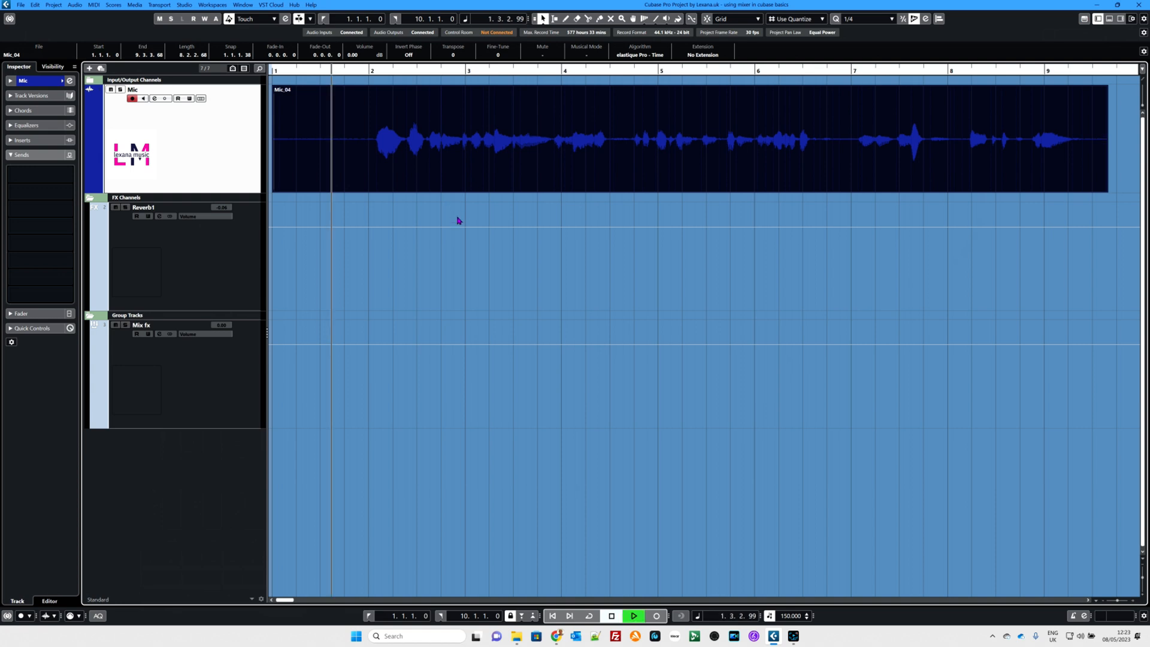
{"action": "key", "text": "space"}
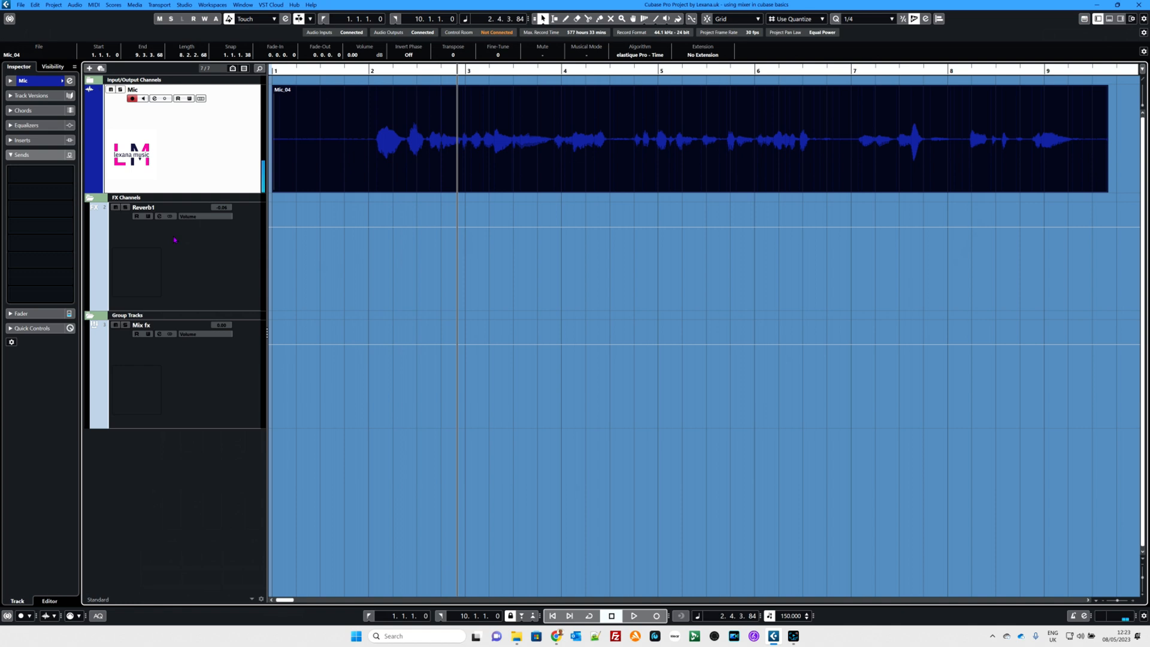
Step: Route the Mic track's first send to Reverb1 and switch that send on
{"action": "mouse_move", "coordinate": [47, 178]}
{"action": "left_click", "coordinate": [48, 175]}
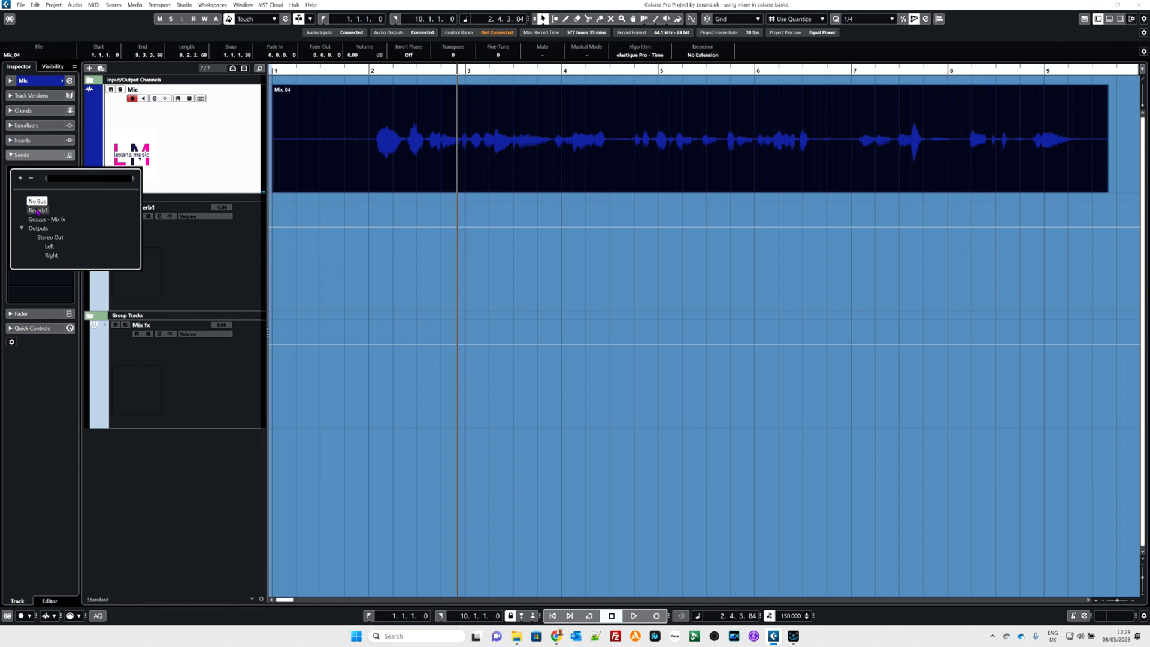
{"action": "left_click", "coordinate": [38, 211]}
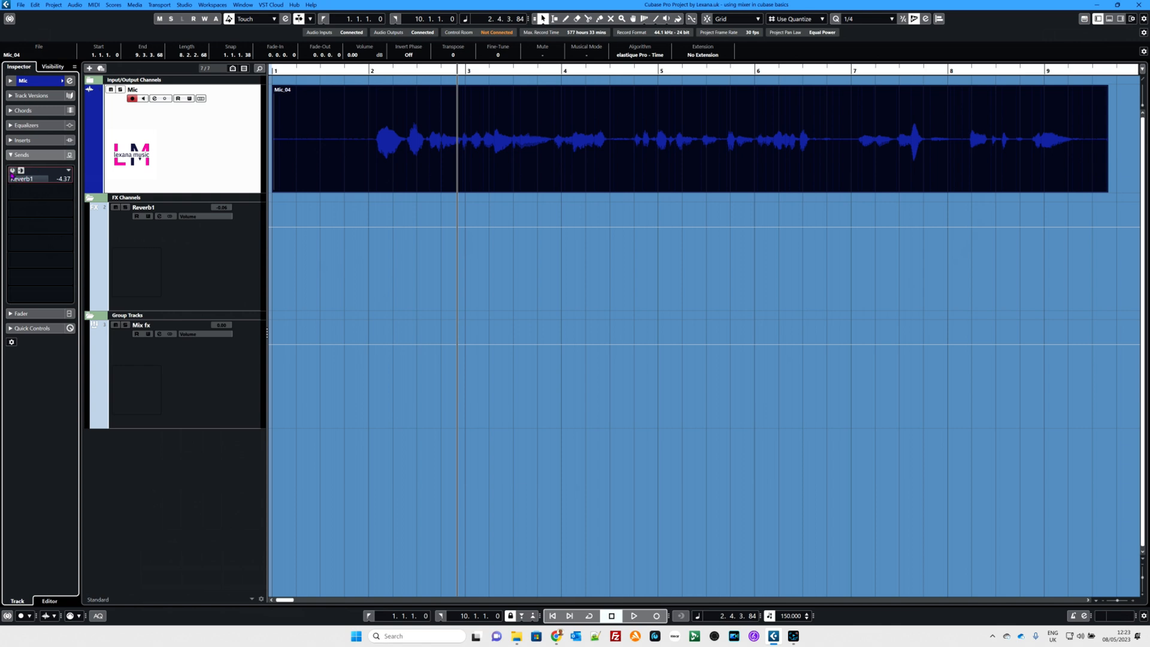
{"action": "left_click", "coordinate": [12, 172]}
{"action": "left_click", "coordinate": [12, 171]}
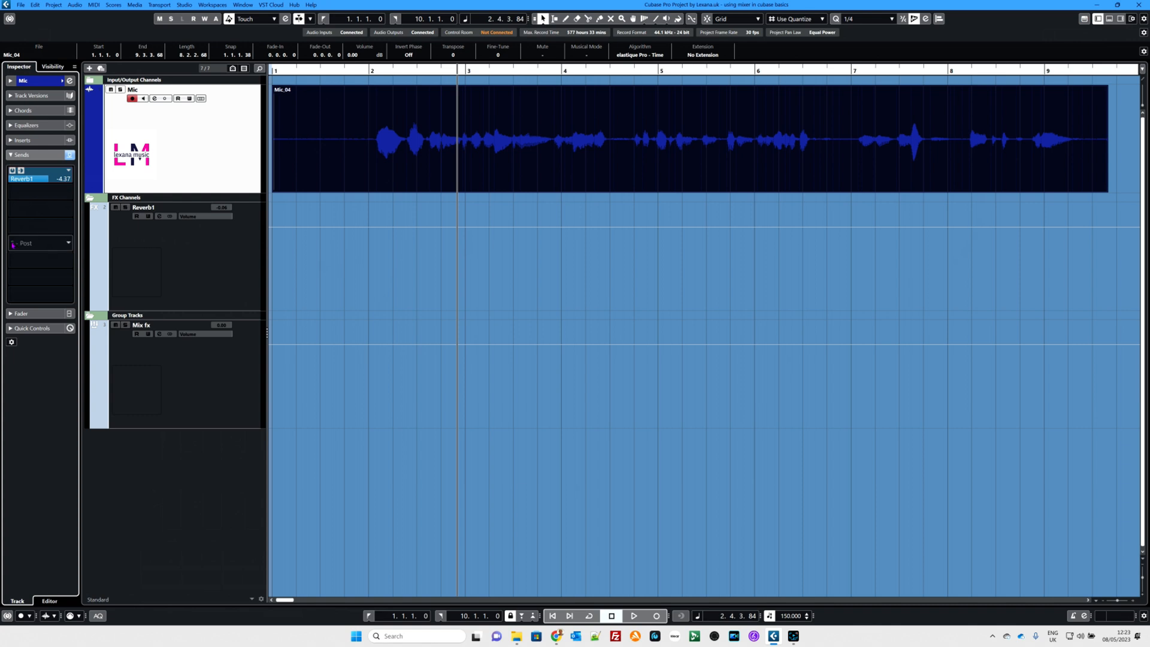
Step: Toggle the Mic track's Reverb1 send between pre- and post-fader, vary its level and bring it down to minus infinity
{"action": "mouse_move", "coordinate": [19, 193]}
{"action": "left_click_drag", "start_coordinate": [28, 179], "coordinate": [38, 186]}
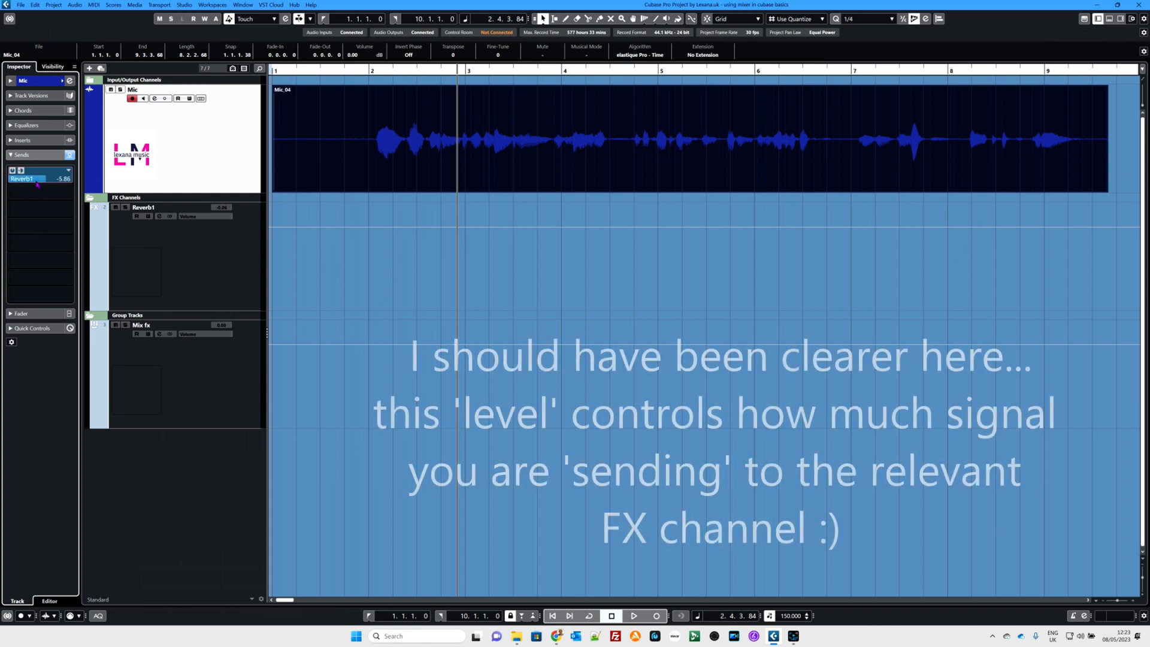
{"action": "left_click_drag", "start_coordinate": [38, 185], "coordinate": [20, 175]}
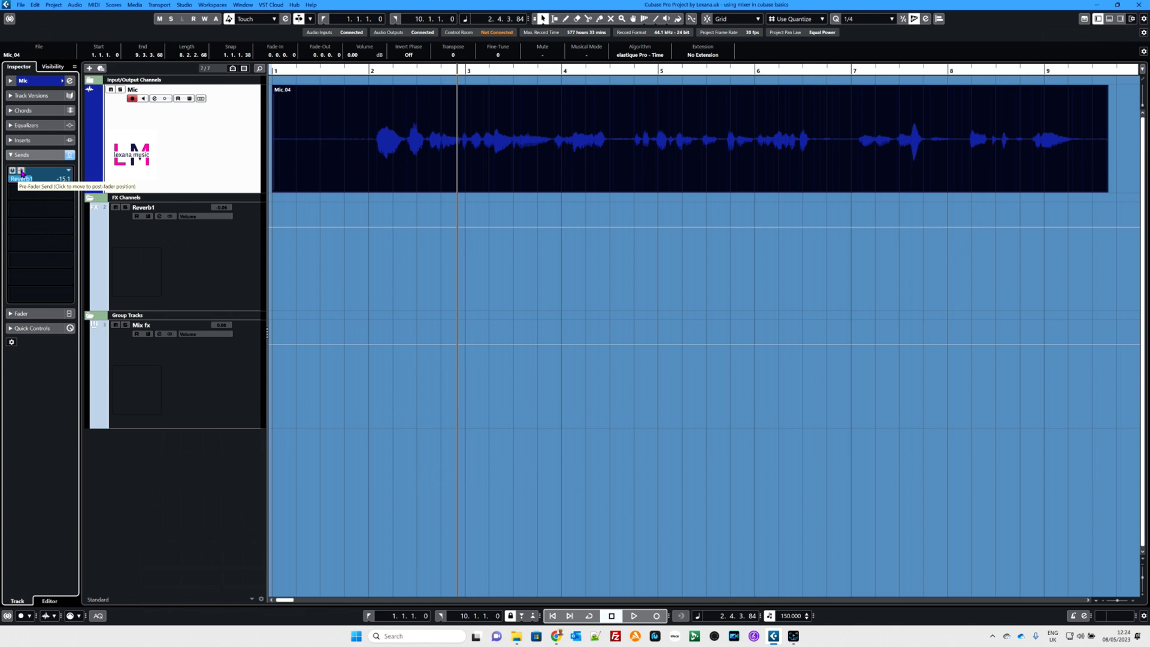
{"action": "left_click", "coordinate": [21, 172]}
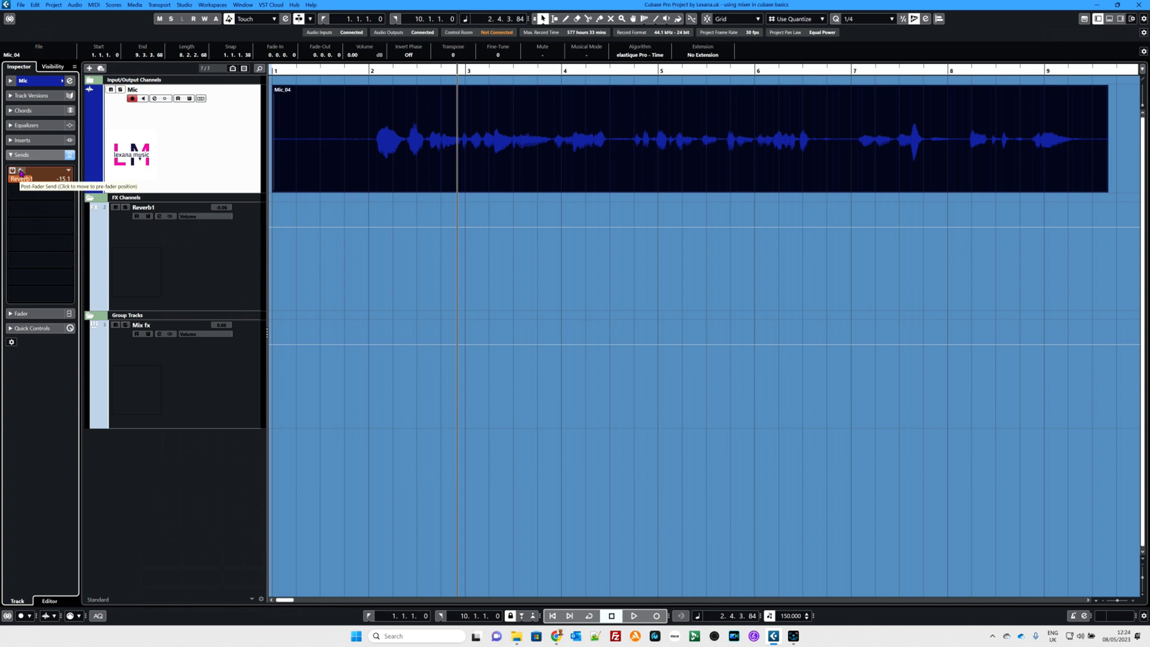
{"action": "left_click", "coordinate": [21, 172]}
{"action": "left_click_drag", "start_coordinate": [31, 181], "coordinate": [8, 180]}
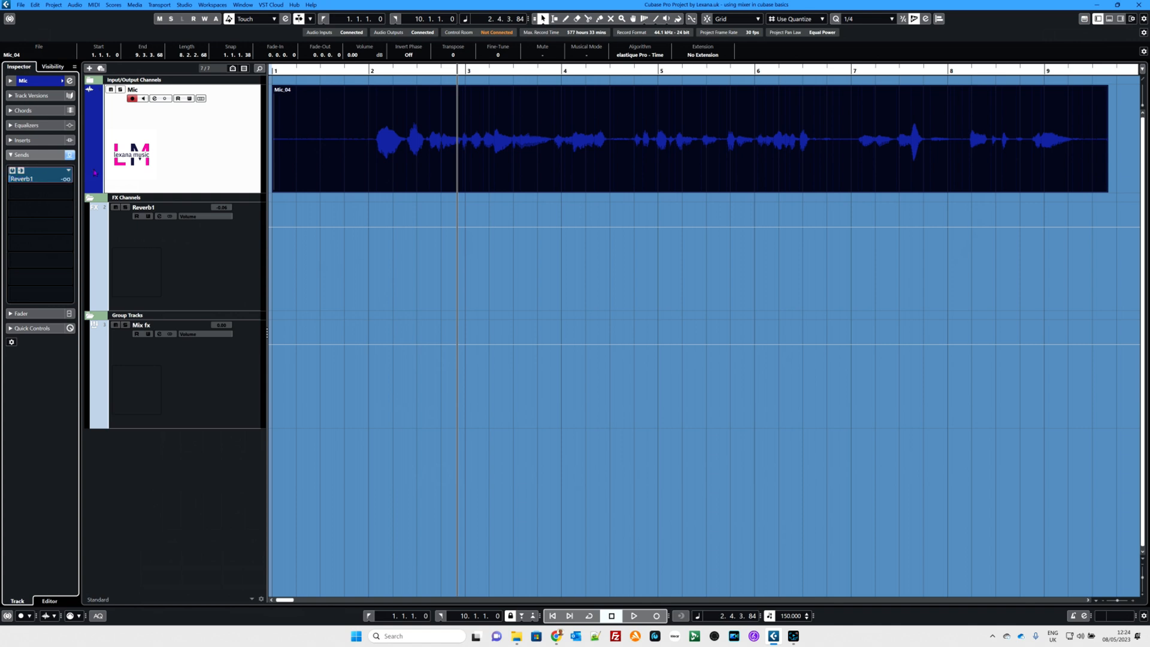
Step: Play the Mic clip from bar 1 while varying the Reverb1 send level, return it to minus infinity and stop playback
{"action": "left_click", "coordinate": [283, 69]}
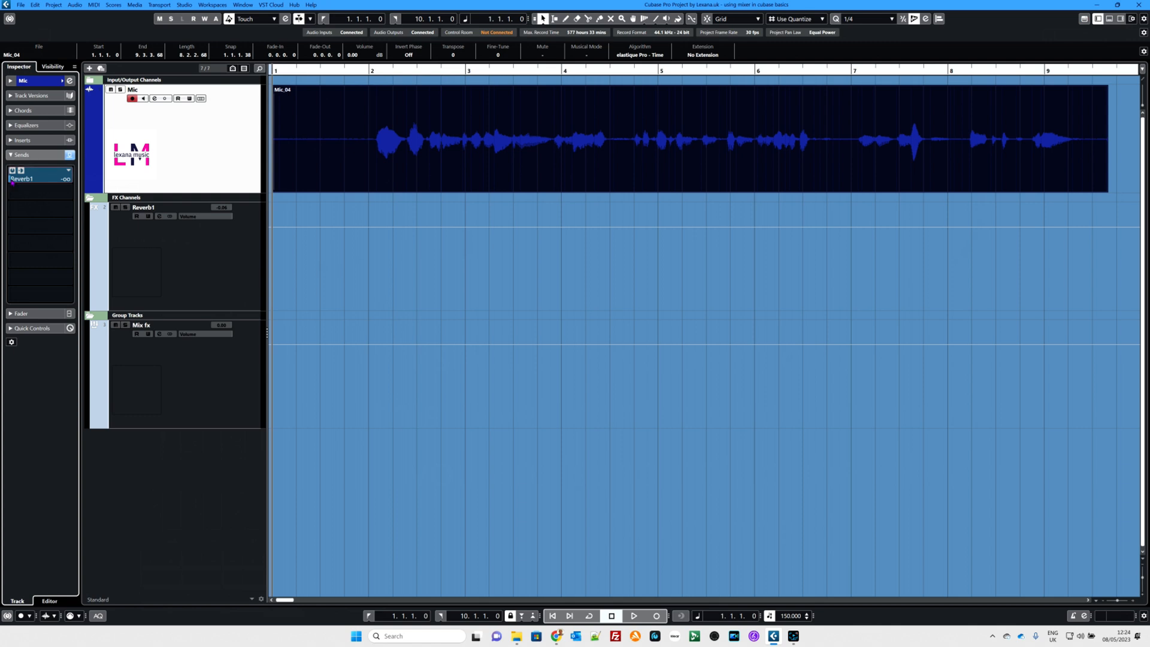
{"action": "key", "text": "space"}
{"action": "mouse_move", "coordinate": [18, 185]}
{"action": "left_mouse_down"}
{"action": "mouse_move", "coordinate": [92, 184]}
{"action": "mouse_move", "coordinate": [12, 186]}
{"action": "left_mouse_up"}
{"action": "key", "text": "space"}
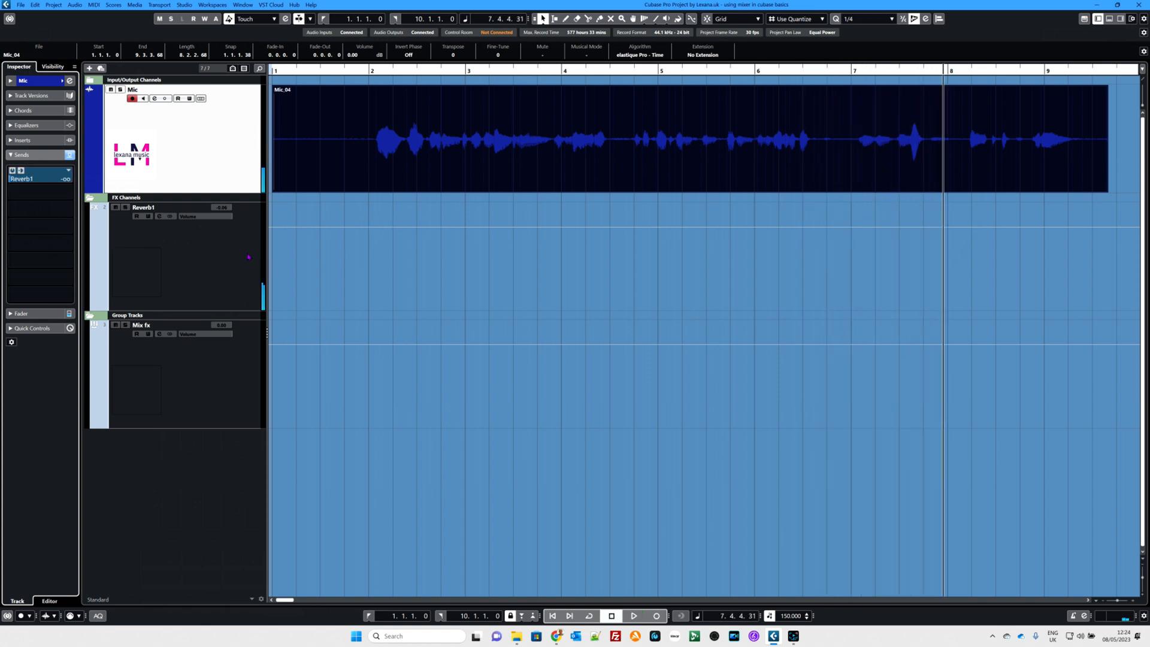
Step: Check the send destinations available for the Reverb1 channel without assigning one, and mute the channel
{"action": "left_click", "coordinate": [224, 256]}
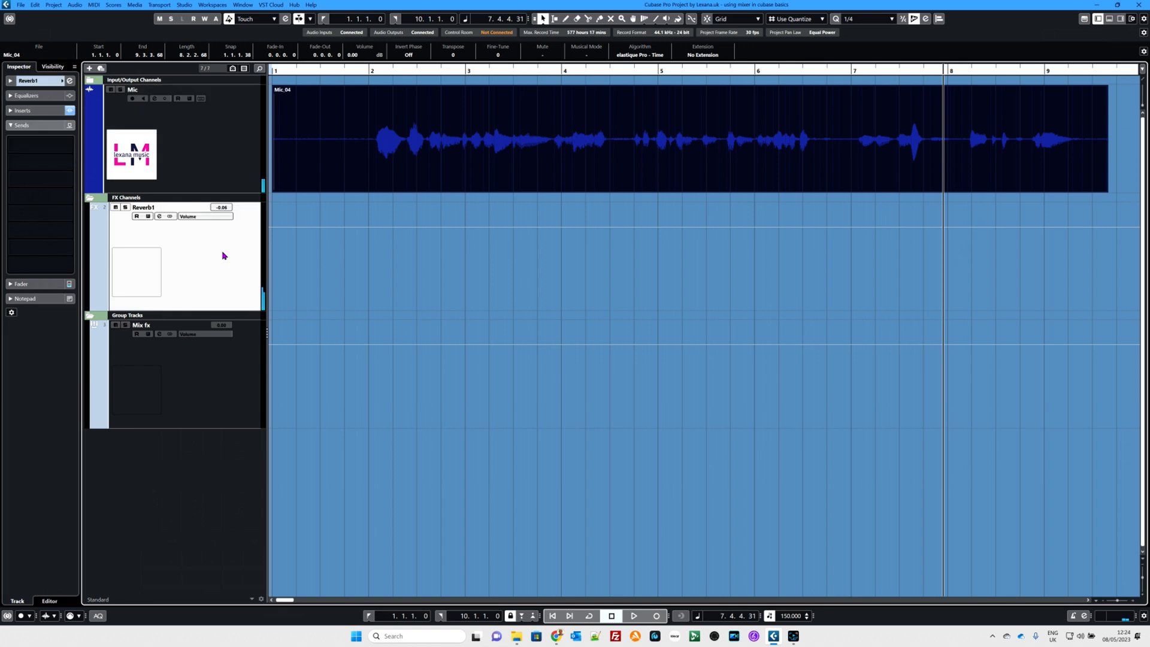
{"action": "left_click", "coordinate": [40, 144]}
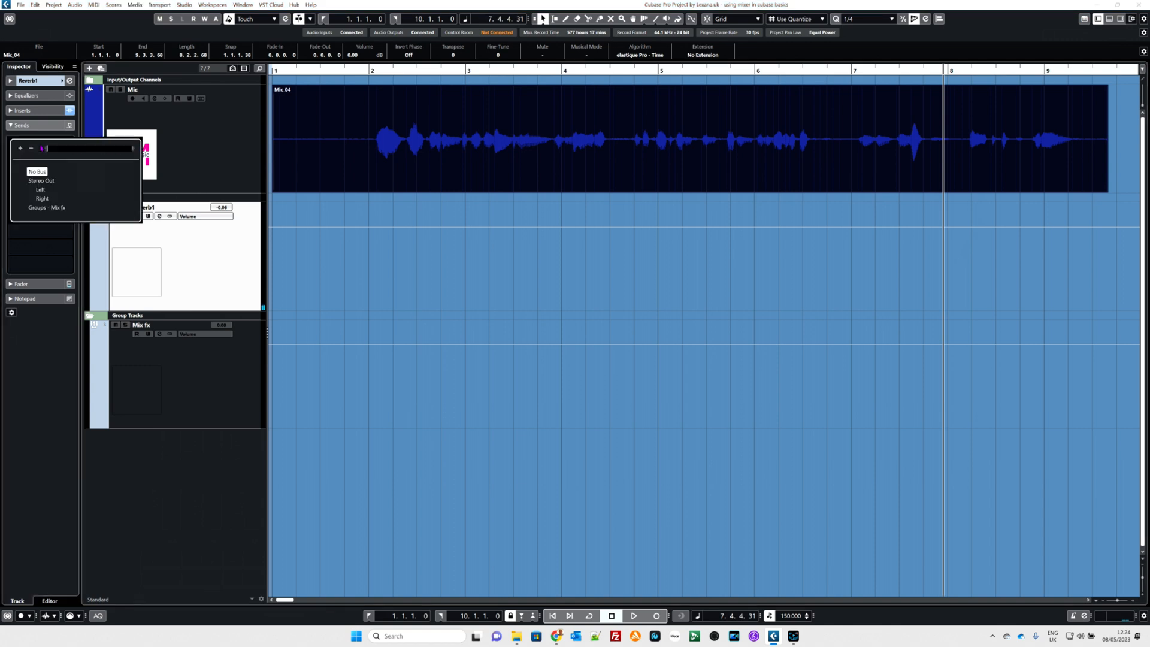
{"action": "left_click", "coordinate": [194, 246]}
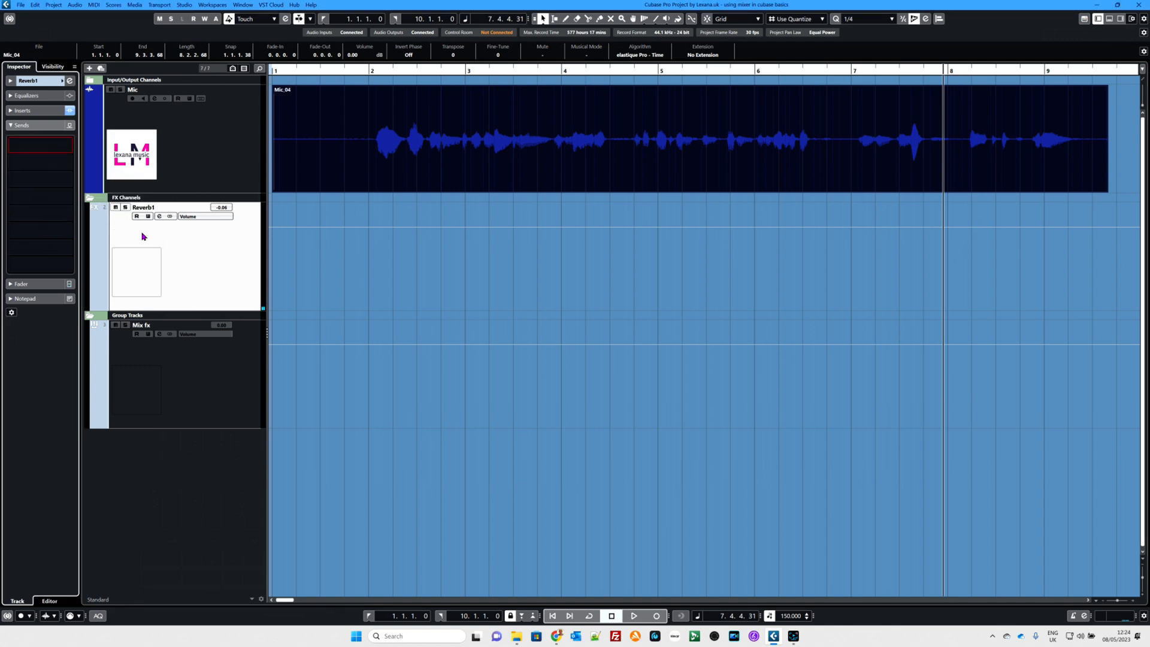
{"action": "left_click", "coordinate": [115, 208]}
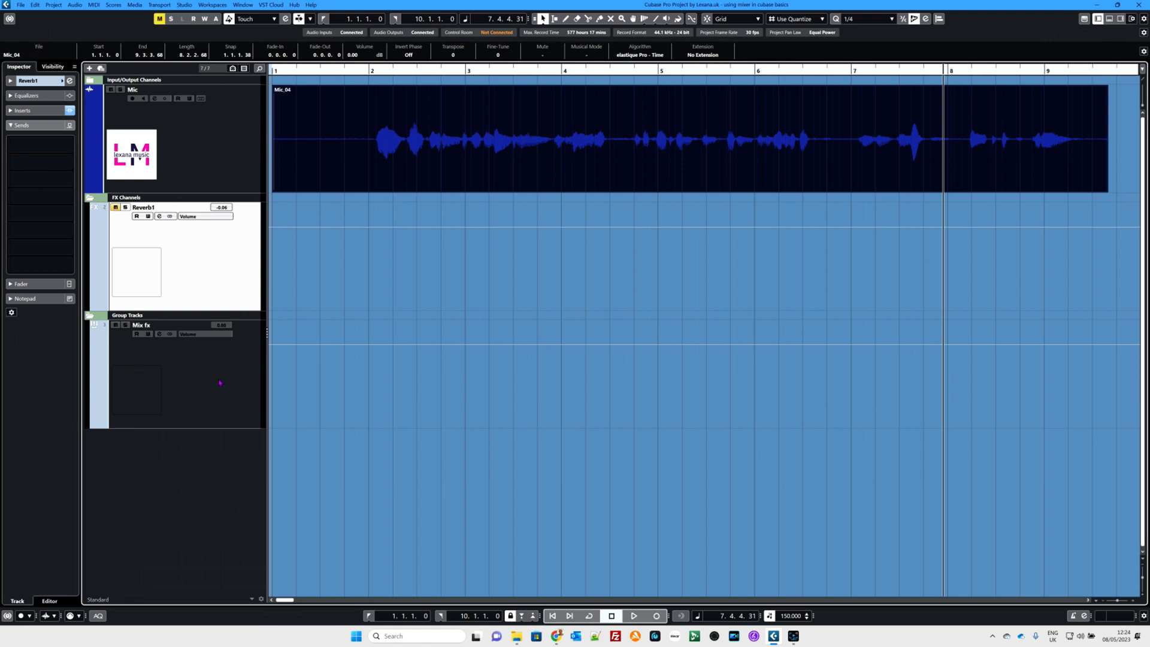
Step: Load PingPongDelay into the first insert slot of the Mix fx group channel and close the plug-in window
{"action": "left_click", "coordinate": [206, 372]}
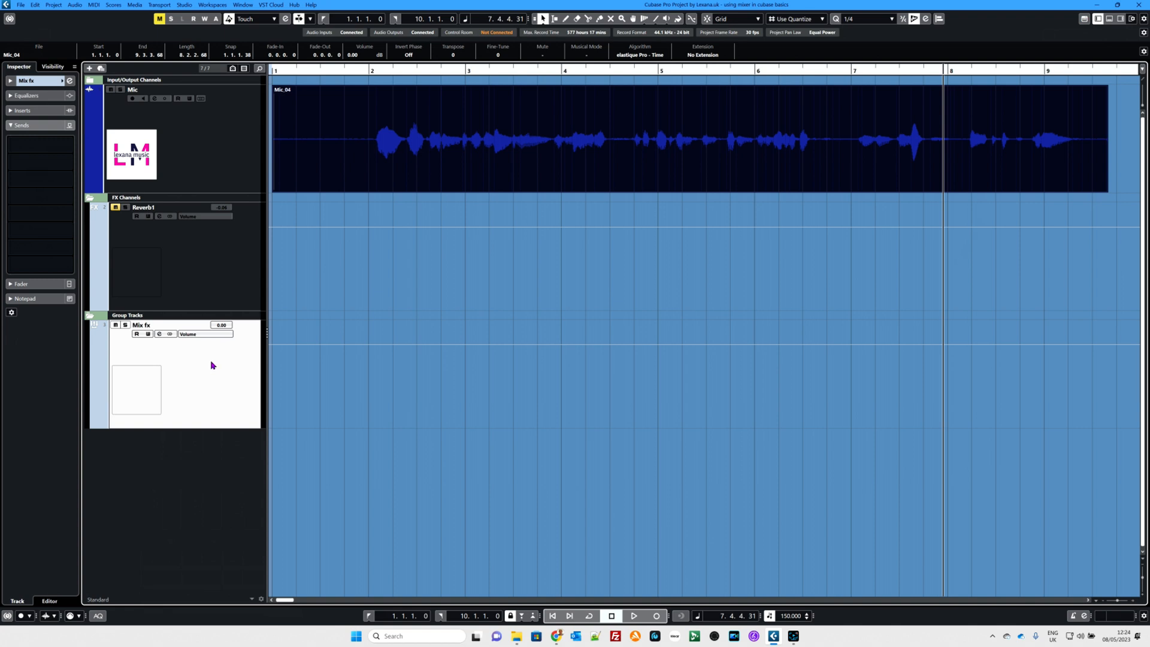
{"action": "key", "text": "F3"}
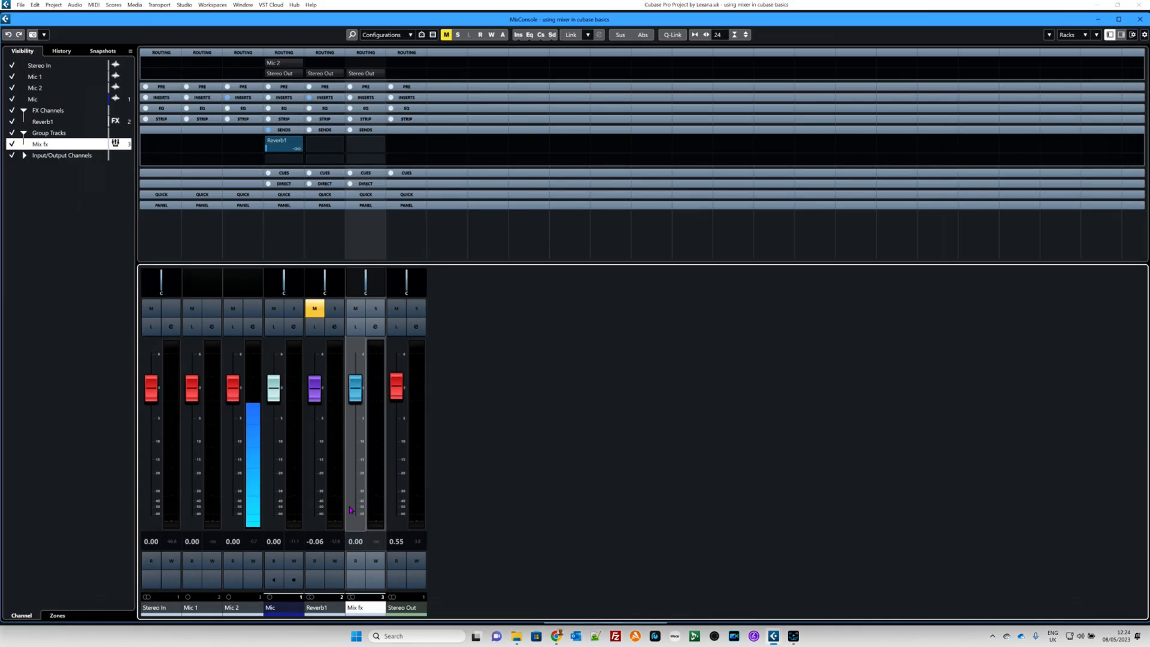
{"action": "left_click", "coordinate": [376, 327]}
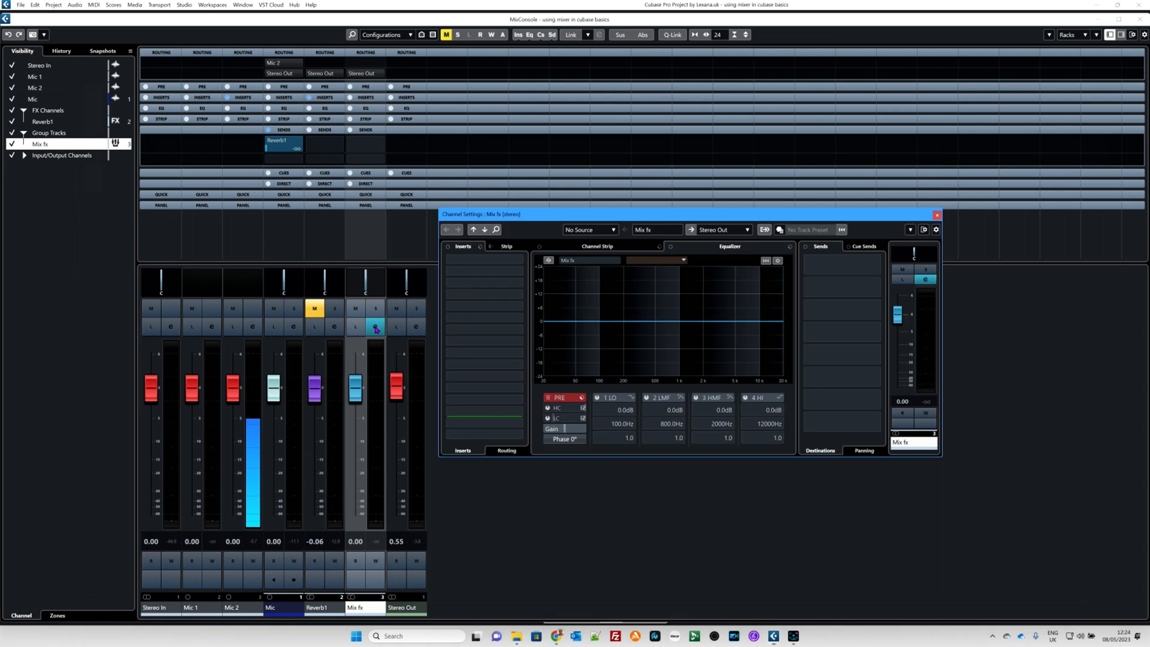
{"action": "left_click", "coordinate": [480, 262]}
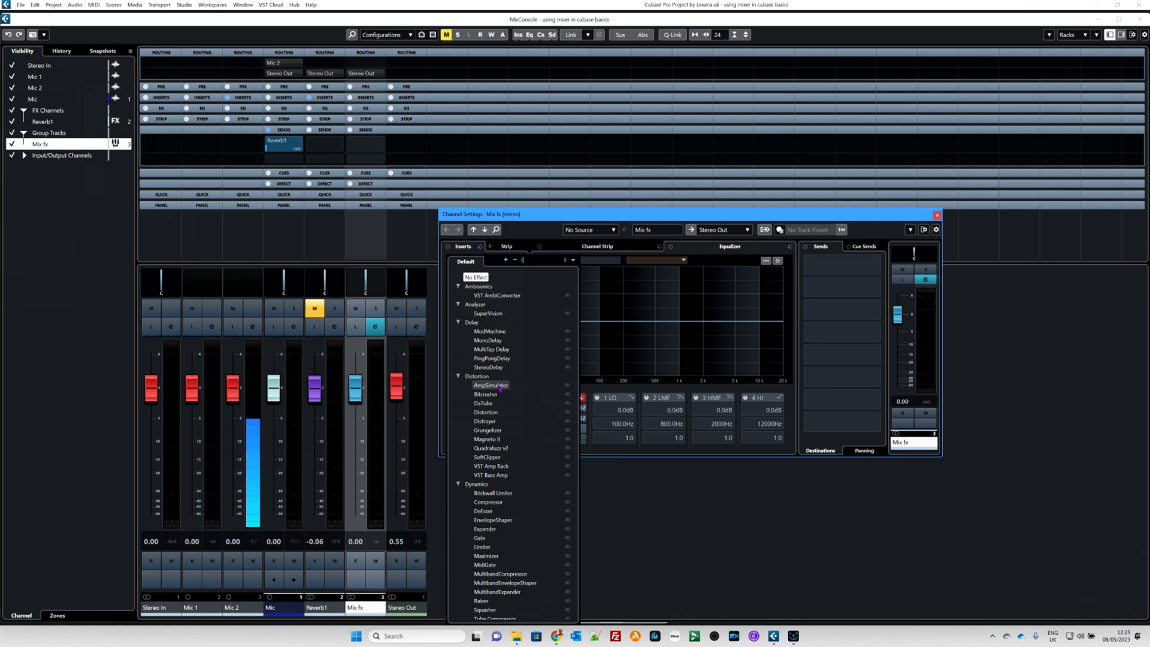
{"action": "left_click", "coordinate": [491, 358]}
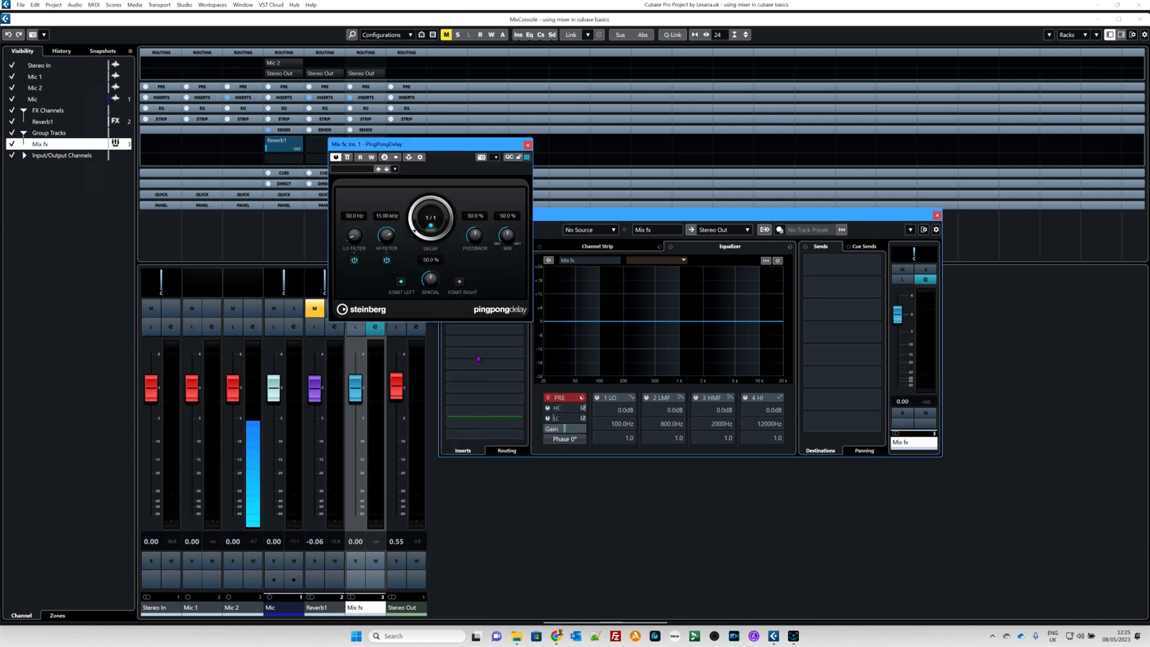
{"action": "left_click", "coordinate": [528, 145]}
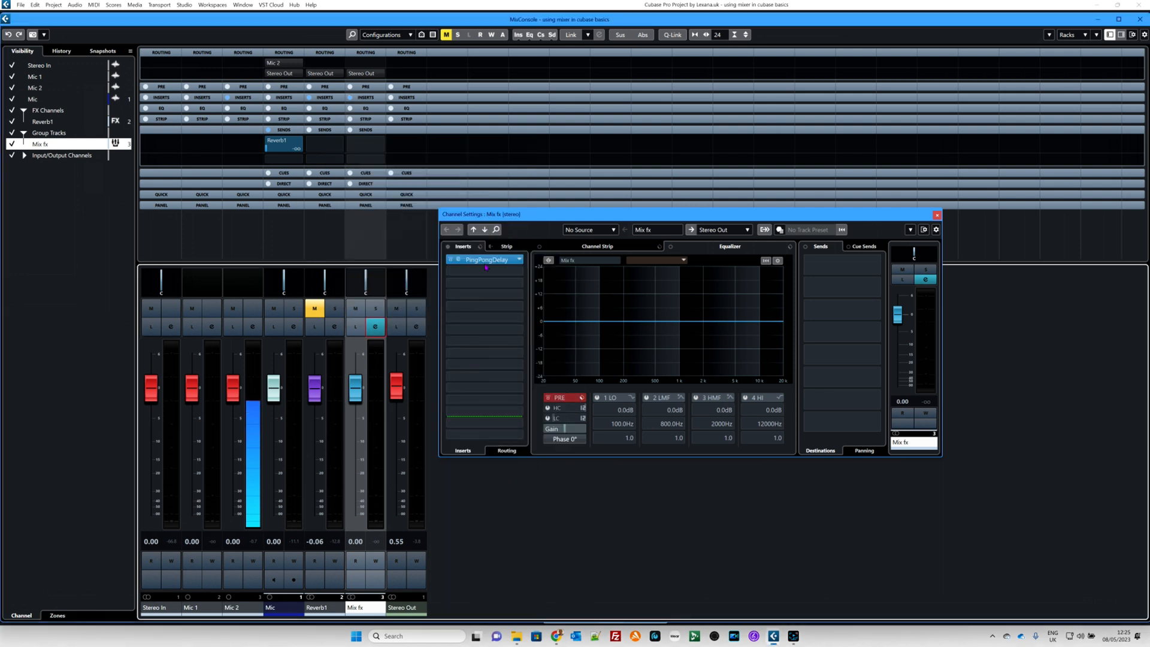
Step: Load RoomWorks SE into the second insert slot of the Mix fx channel, then close the plug-in, channel settings and MixConsole windows
{"action": "left_click", "coordinate": [487, 259]}
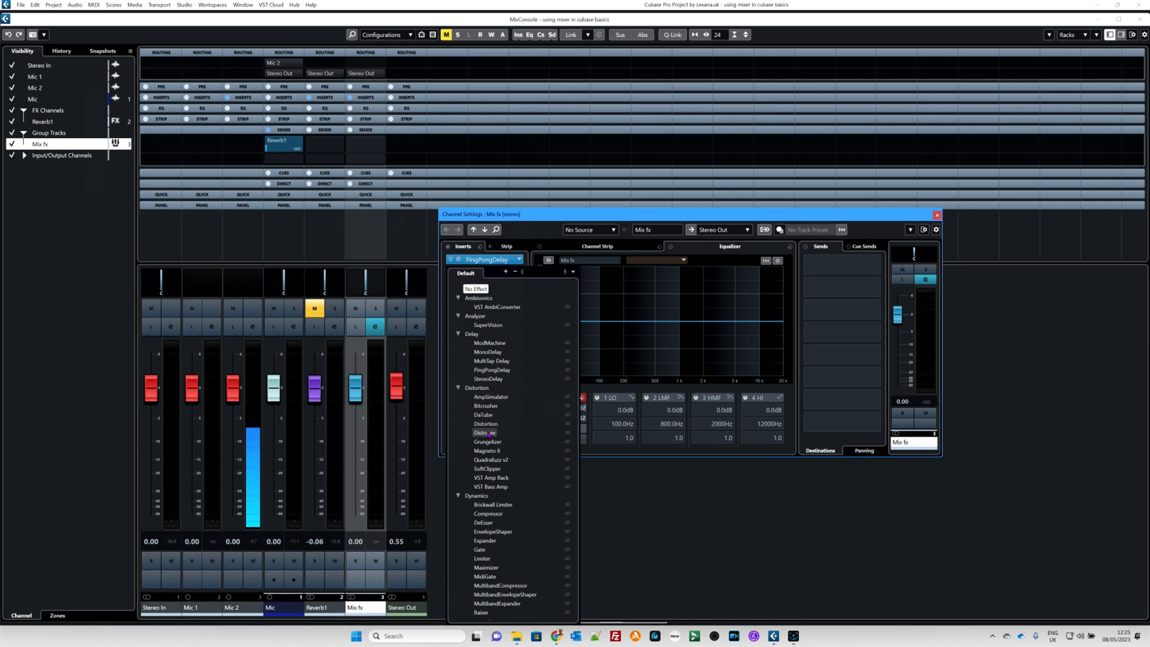
{"action": "left_click", "coordinate": [459, 334]}
{"action": "left_click", "coordinate": [458, 450]}
{"action": "left_click", "coordinate": [458, 522]}
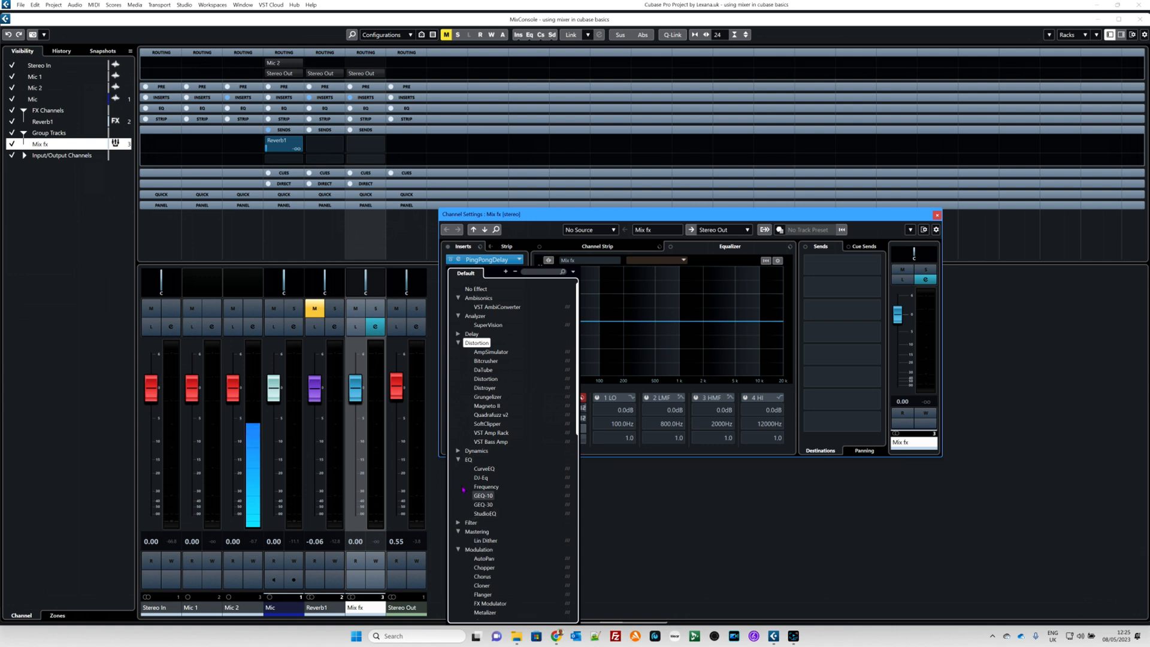
{"action": "left_click", "coordinate": [458, 460]}
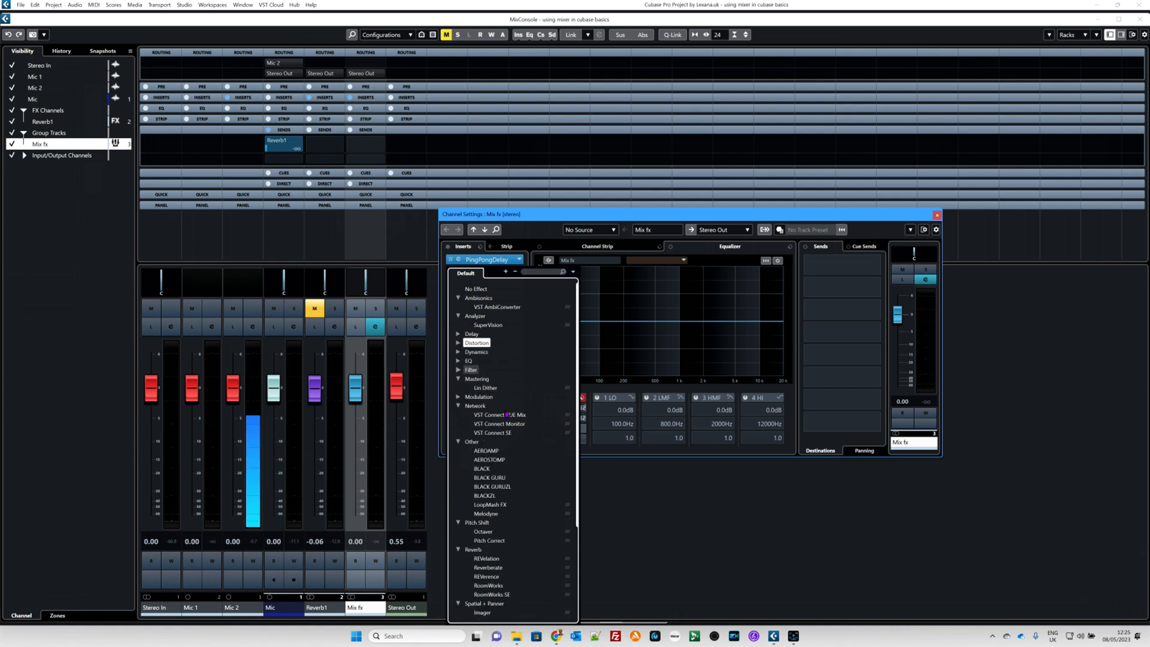
{"action": "scroll", "coordinate": [501, 488], "scroll_direction": "down", "scroll_amount": 7}
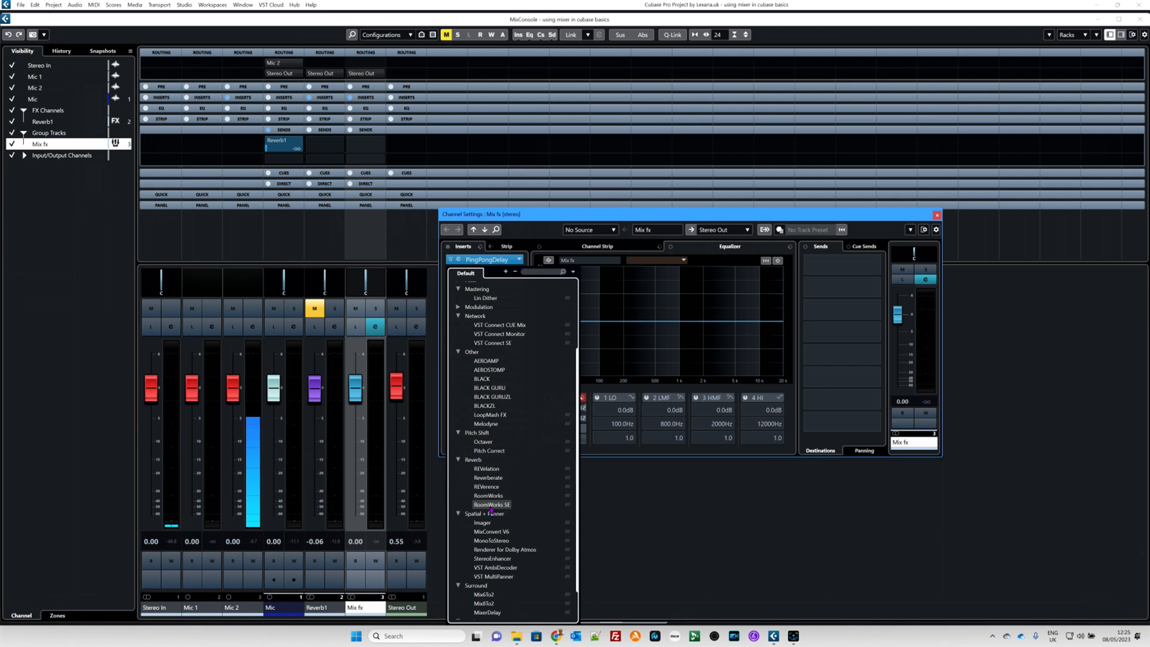
{"action": "left_click", "coordinate": [491, 507]}
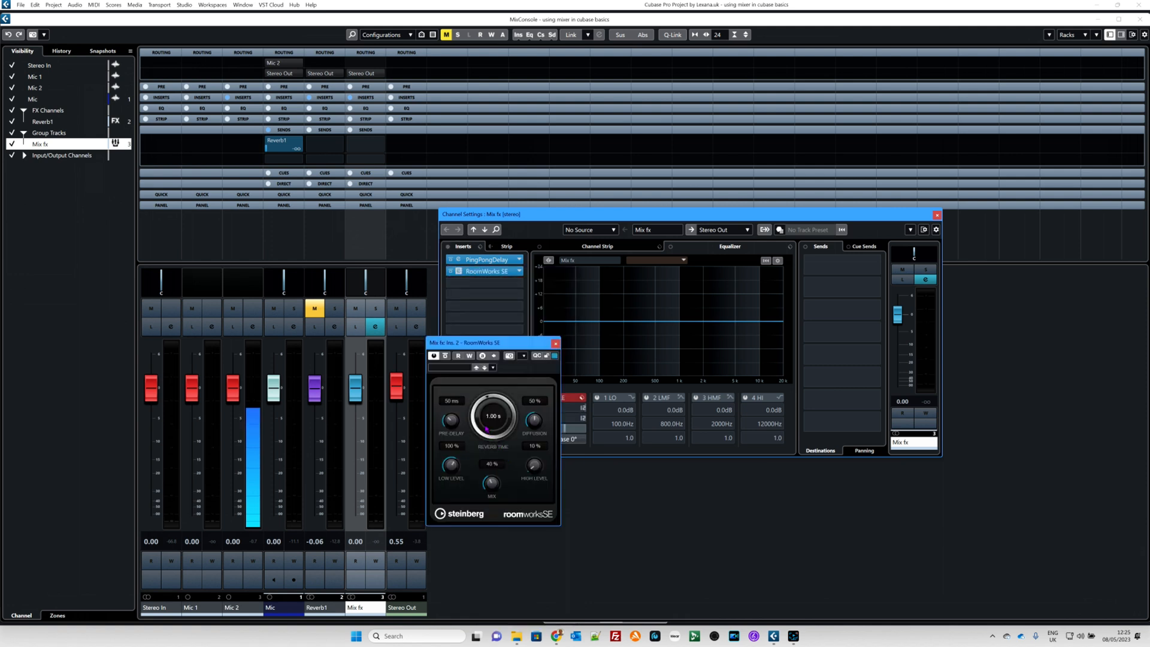
{"action": "left_click_drag", "start_coordinate": [492, 394], "coordinate": [505, 460]}
{"action": "left_click", "coordinate": [555, 344]}
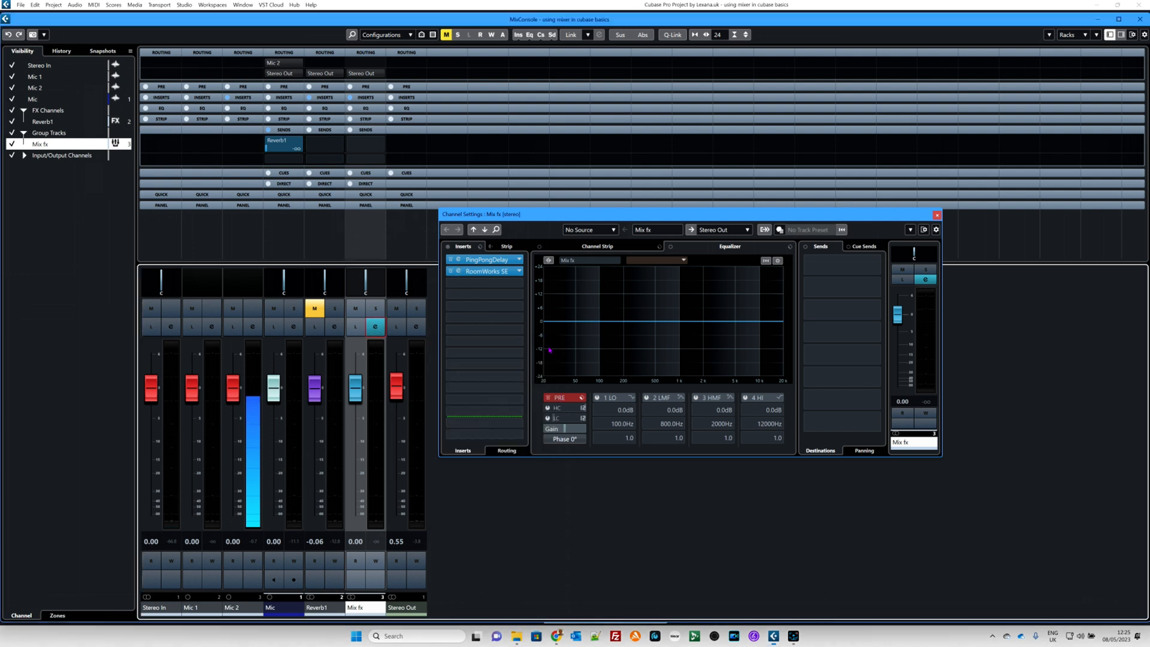
{"action": "left_click", "coordinate": [938, 215]}
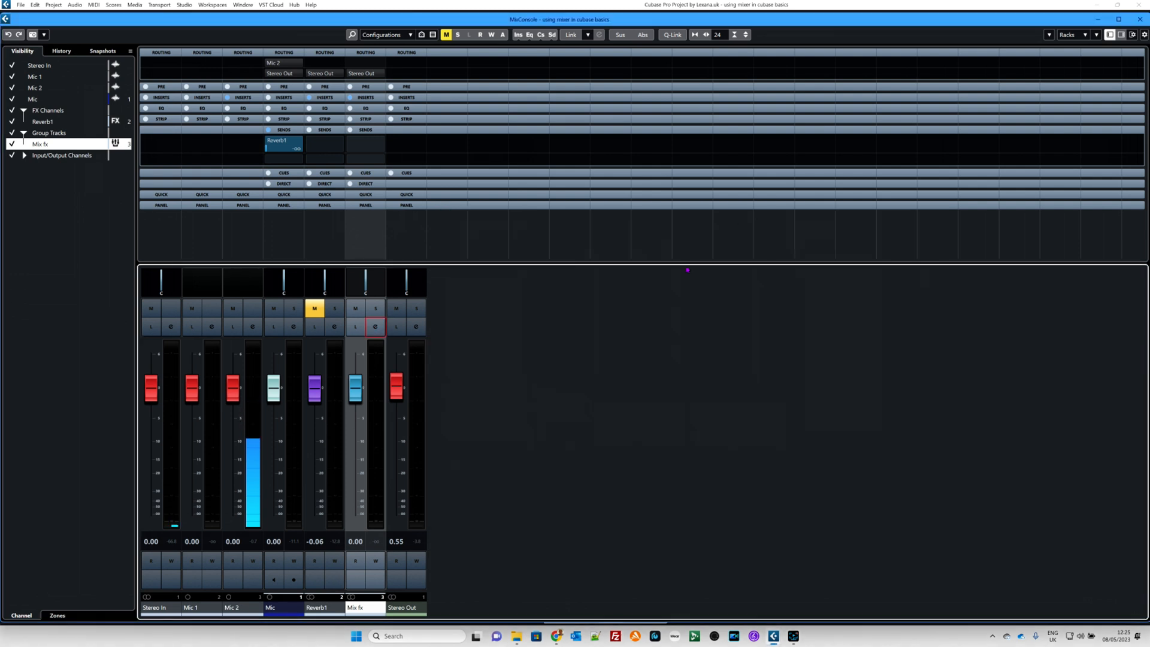
{"action": "left_click", "coordinate": [1140, 18]}
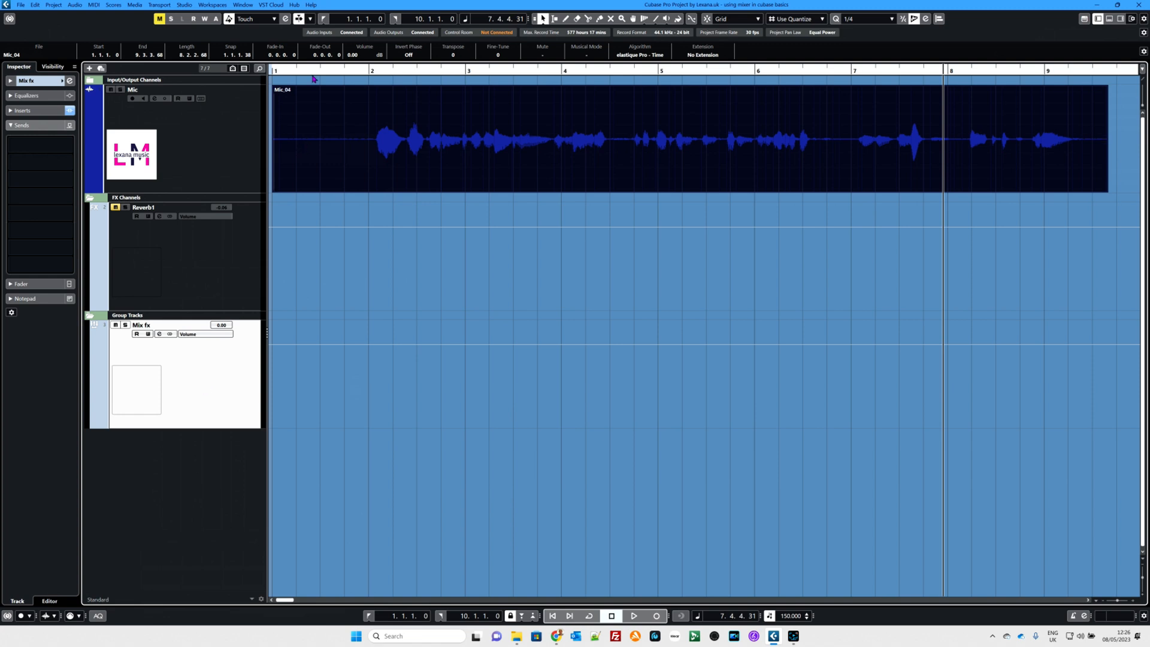
Step: Move the playback cursor into bar 1 and review the Reverb1 channel's available send destinations without assigning one
{"action": "left_click", "coordinate": [314, 71]}
{"action": "left_click", "coordinate": [200, 251]}
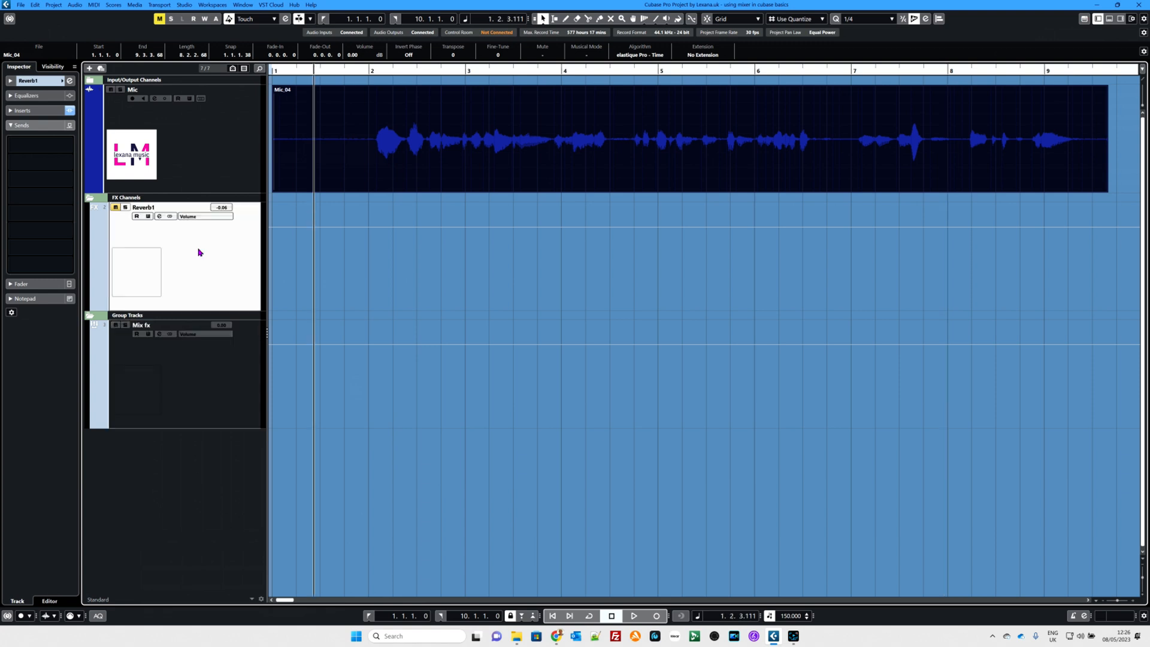
{"action": "left_click", "coordinate": [57, 144]}
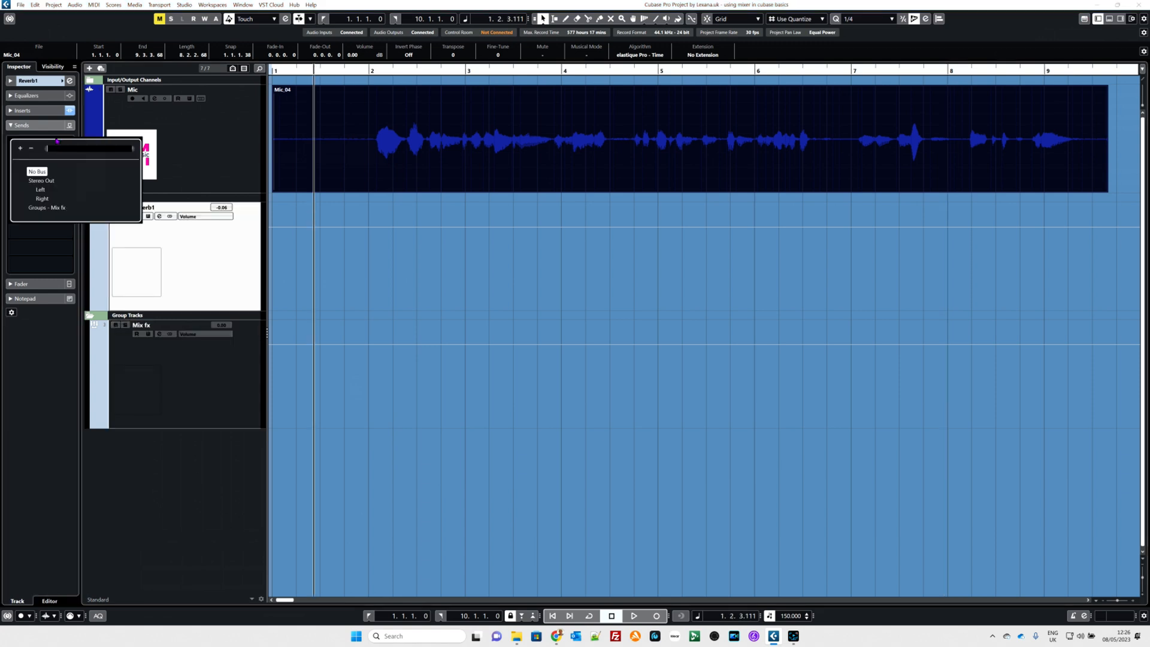
{"action": "left_click", "coordinate": [200, 298]}
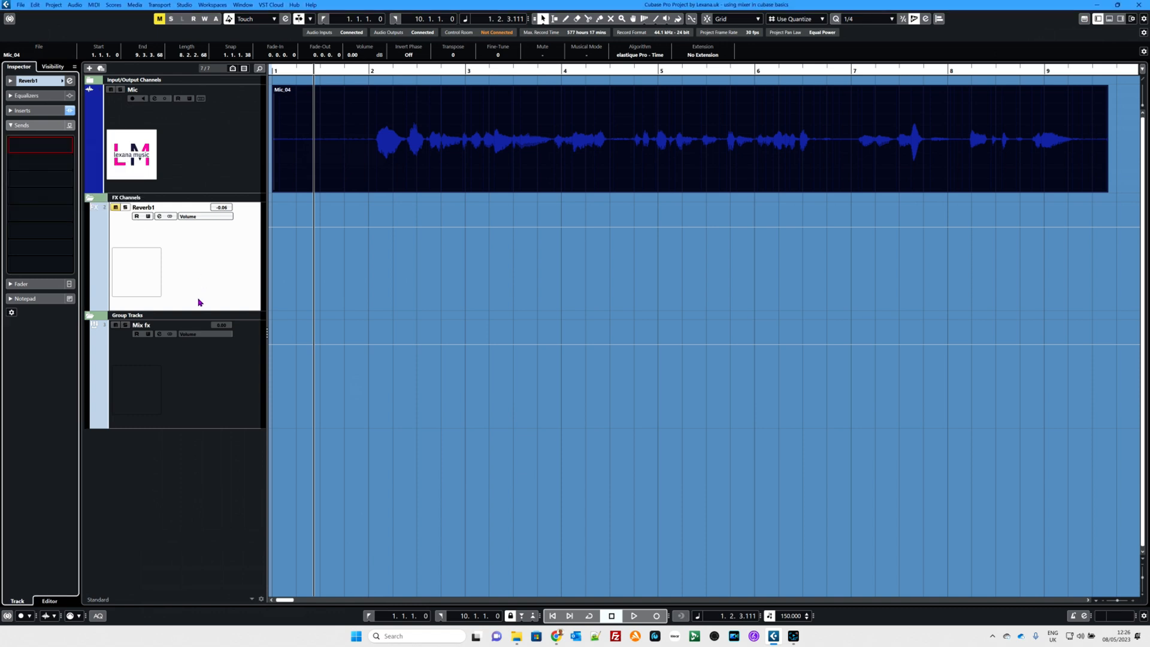
{"action": "left_click", "coordinate": [211, 387]}
Step: Route the Mic track's second send to the Mix fx group, switching the Reverb1 send off and the Mix fx send on
{"action": "left_click", "coordinate": [164, 177]}
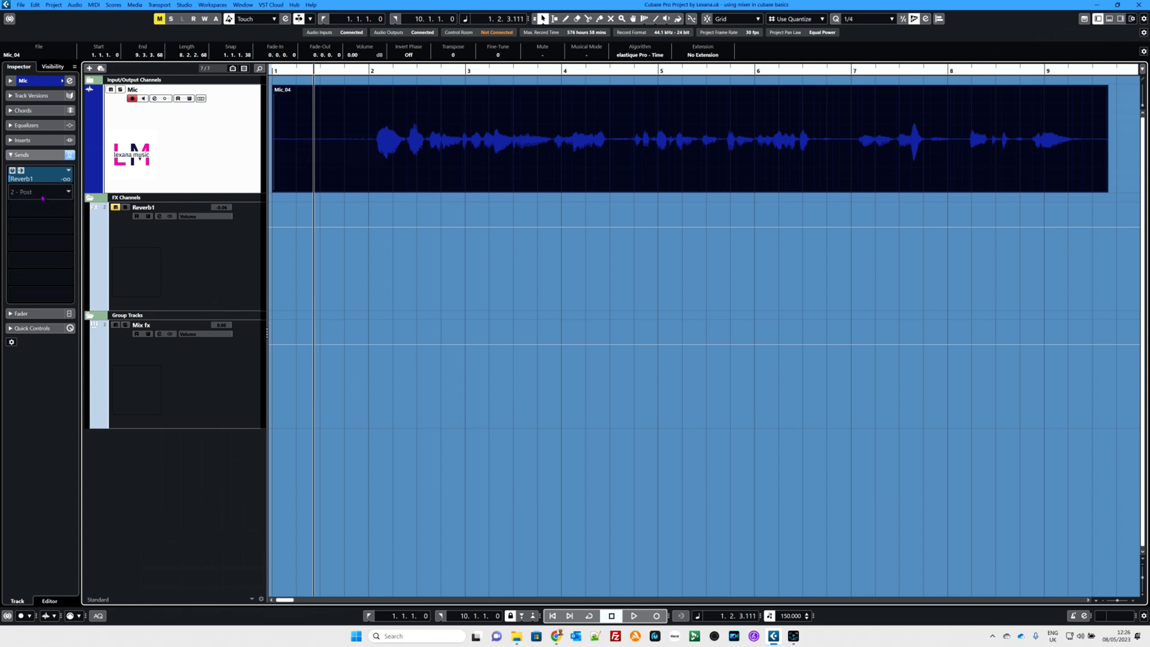
{"action": "left_click", "coordinate": [42, 198]}
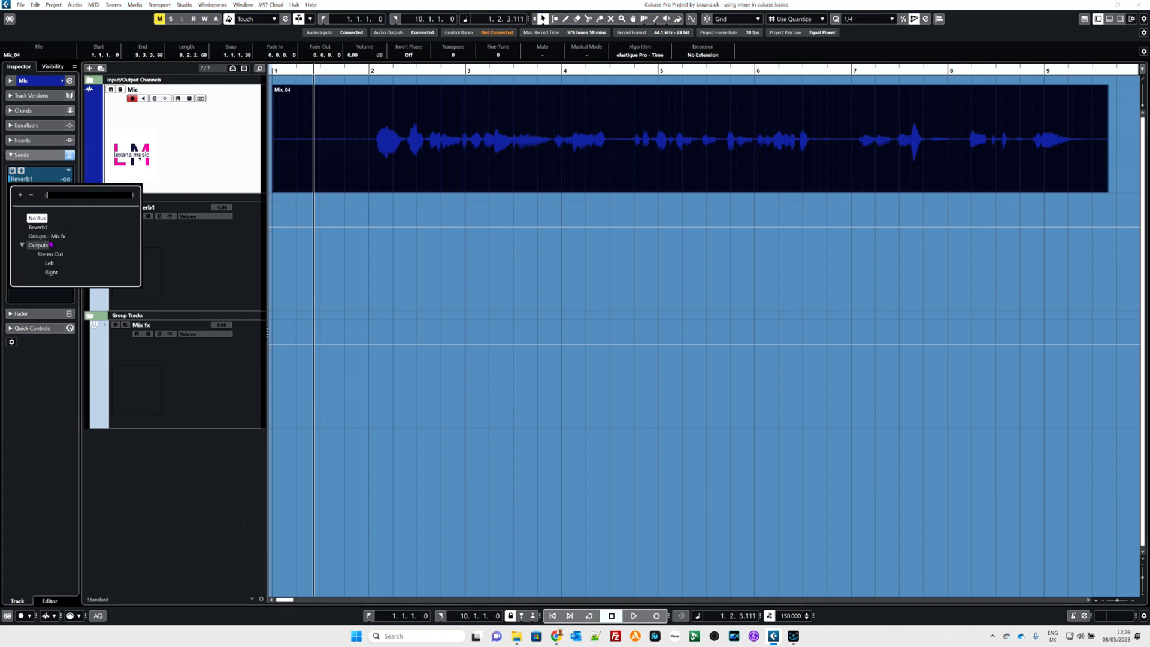
{"action": "left_click", "coordinate": [47, 236]}
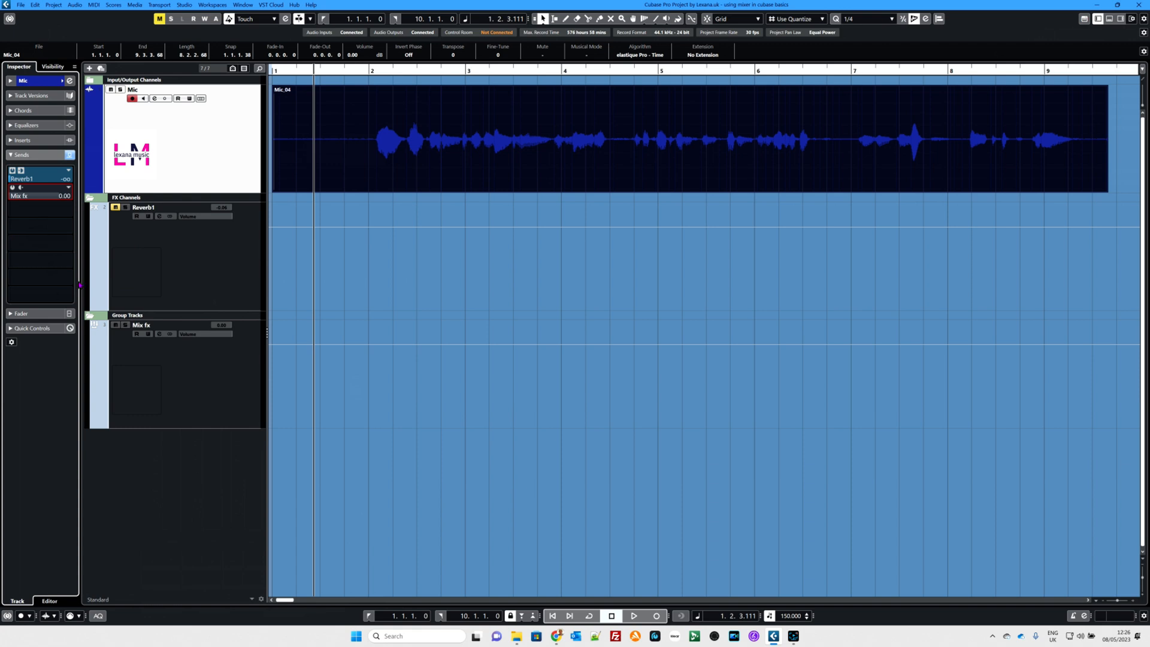
{"action": "left_click", "coordinate": [12, 170]}
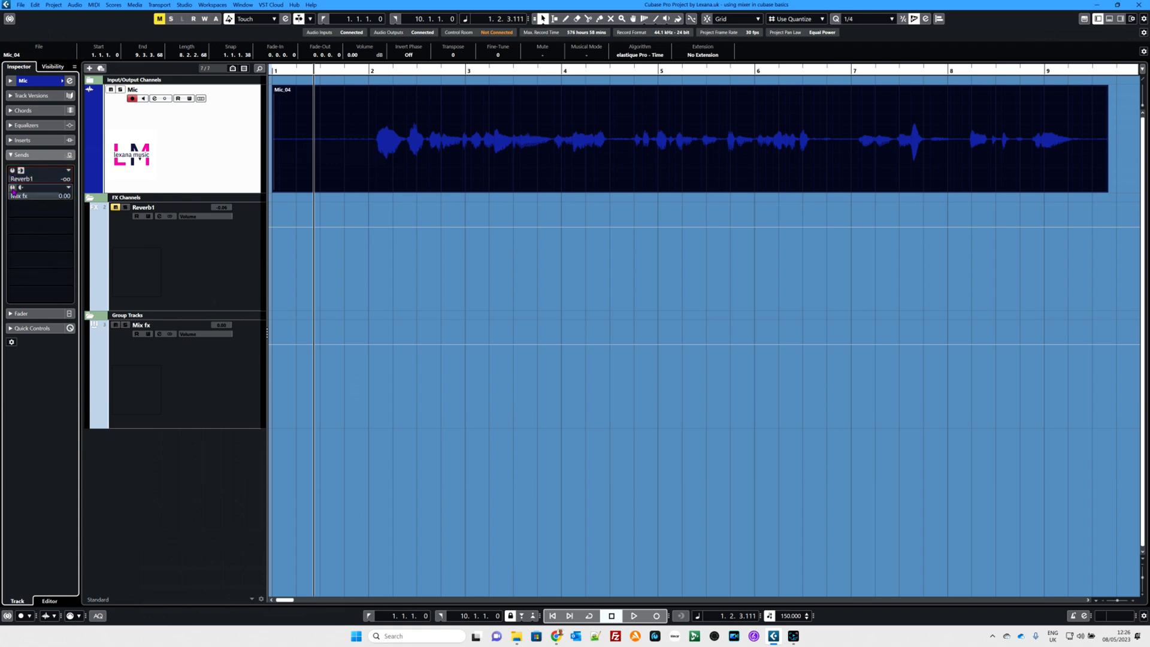
{"action": "left_click", "coordinate": [12, 188]}
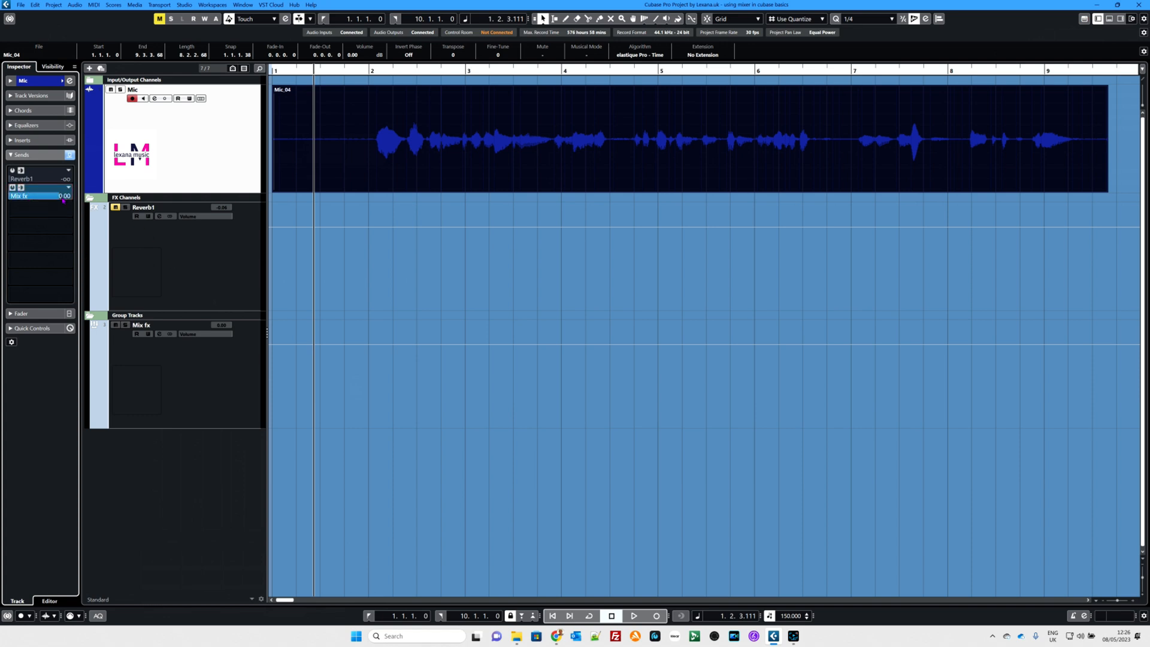
Step: Lower the Mic track's Mix fx send, play the clip while raising the send level to 5.71, and stop playback
{"action": "left_click_drag", "start_coordinate": [62, 196], "coordinate": [1, 207]}
{"action": "key", "text": "space"}
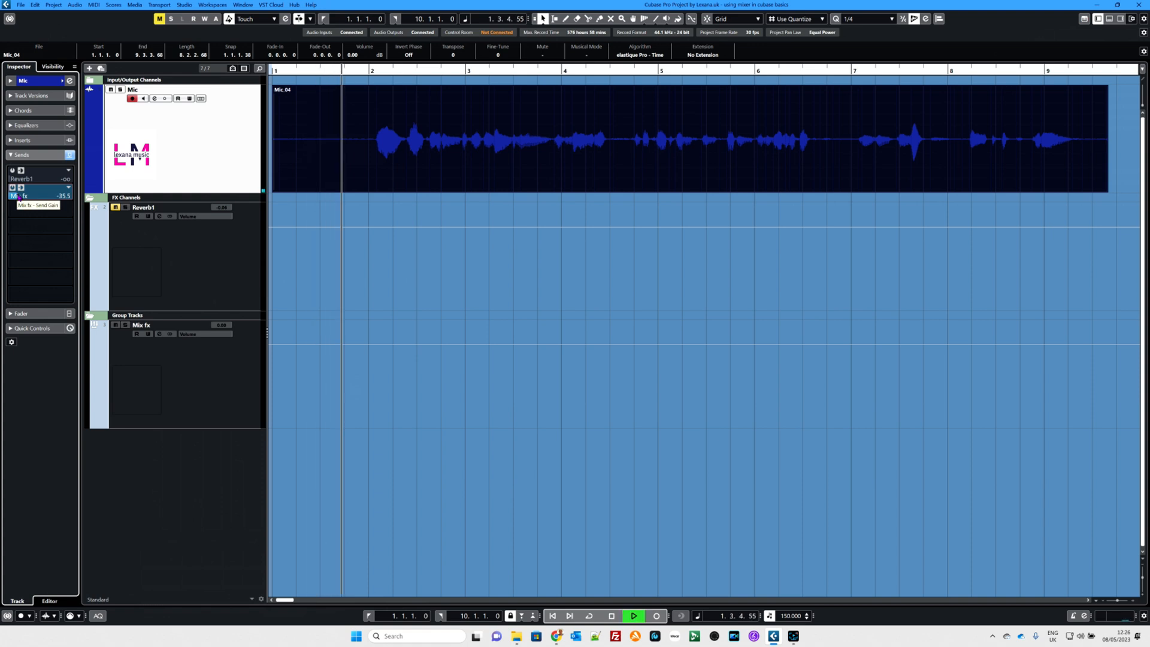
{"action": "left_click_drag", "start_coordinate": [18, 202], "coordinate": [87, 198]}
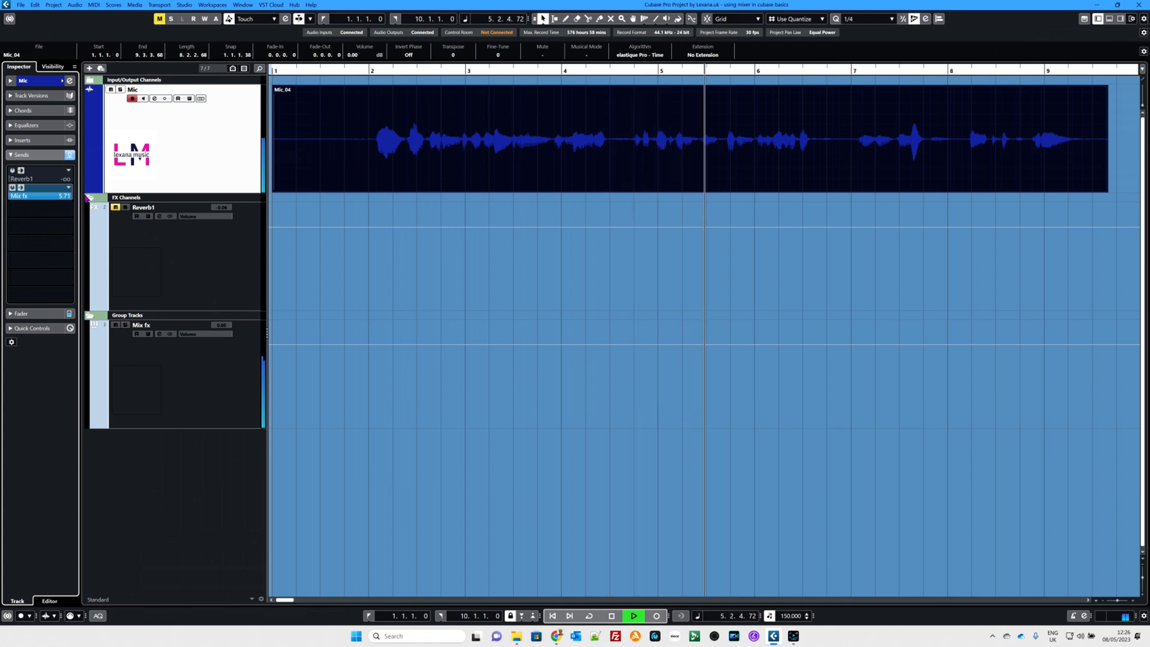
{"action": "key", "text": "space"}
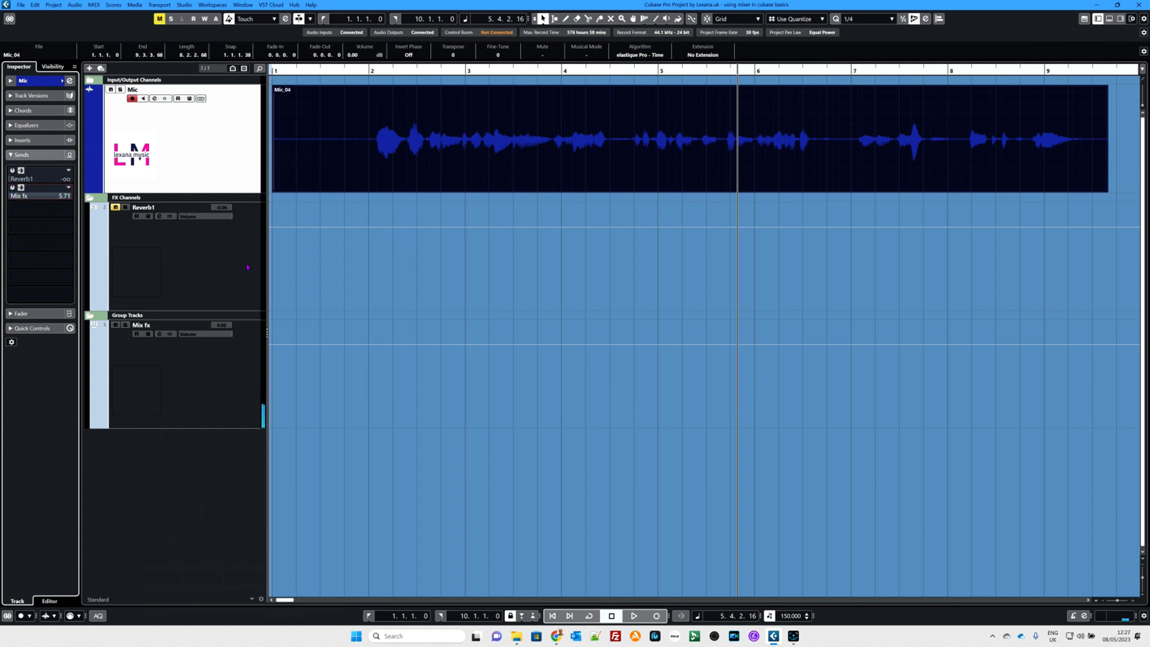
Step: Lower the Mix fx fader to -0.41 and the Reverb1 fader to -0.35 in the MixConsole, then close it
{"action": "key", "text": "F3"}
{"action": "left_click_drag", "start_coordinate": [355, 388], "coordinate": [322, 391]}
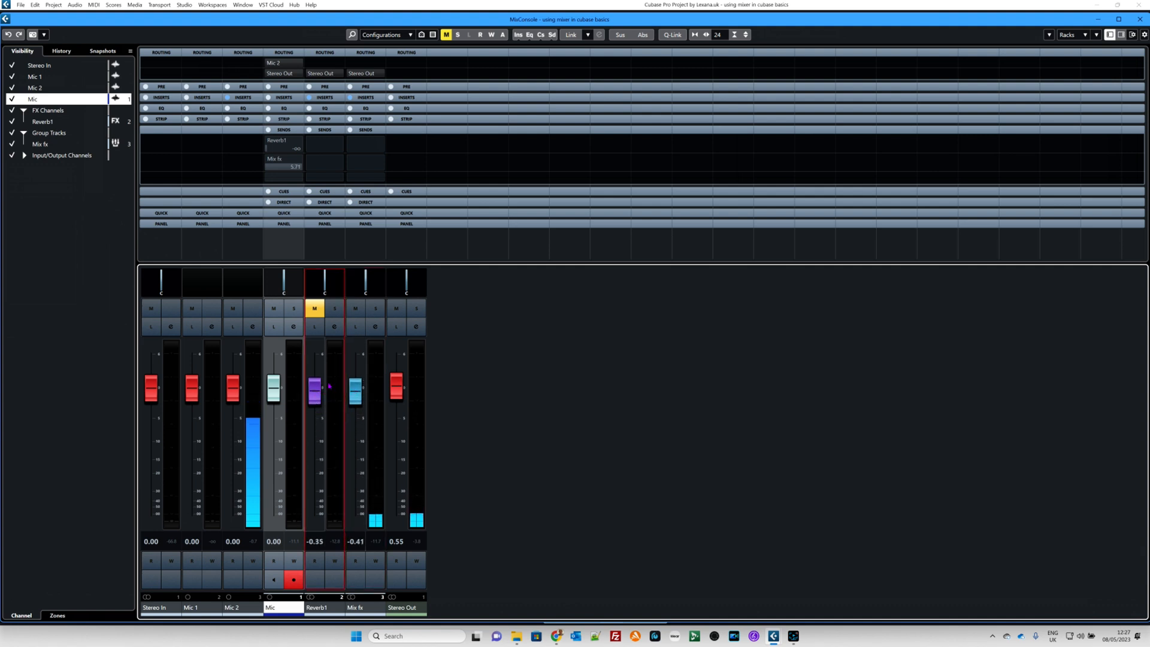
{"action": "left_click", "coordinate": [1135, 20]}
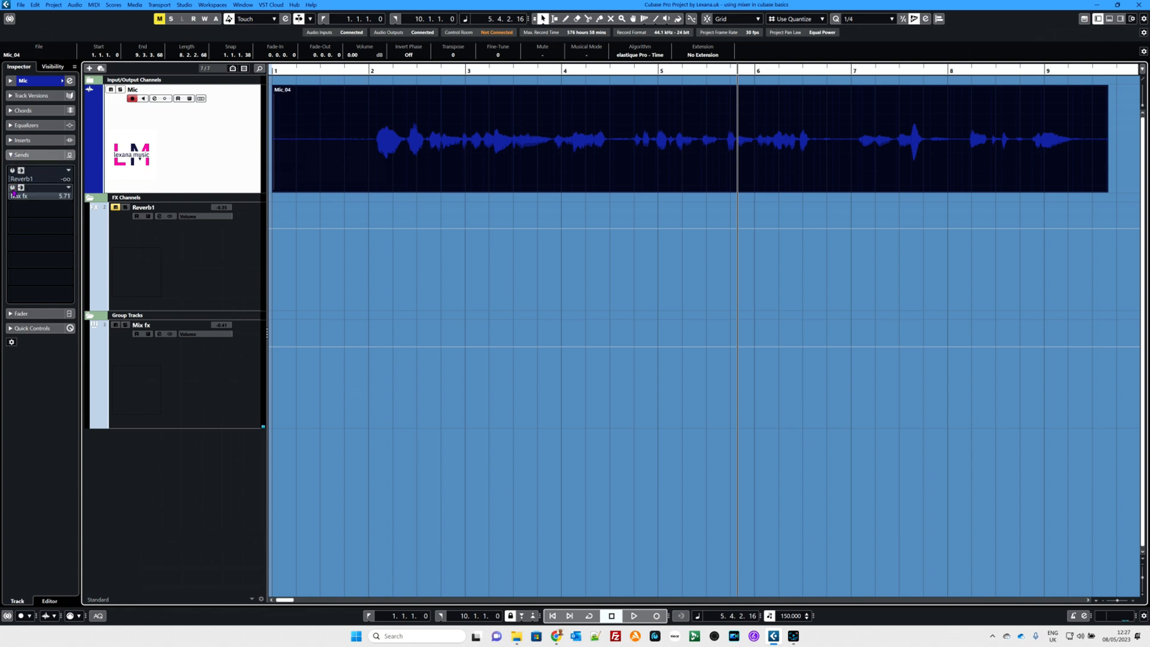
Step: Switch on both the Mix fx and Reverb1 sends of the Mic track
{"action": "left_click", "coordinate": [13, 189]}
{"action": "left_click", "coordinate": [13, 171]}
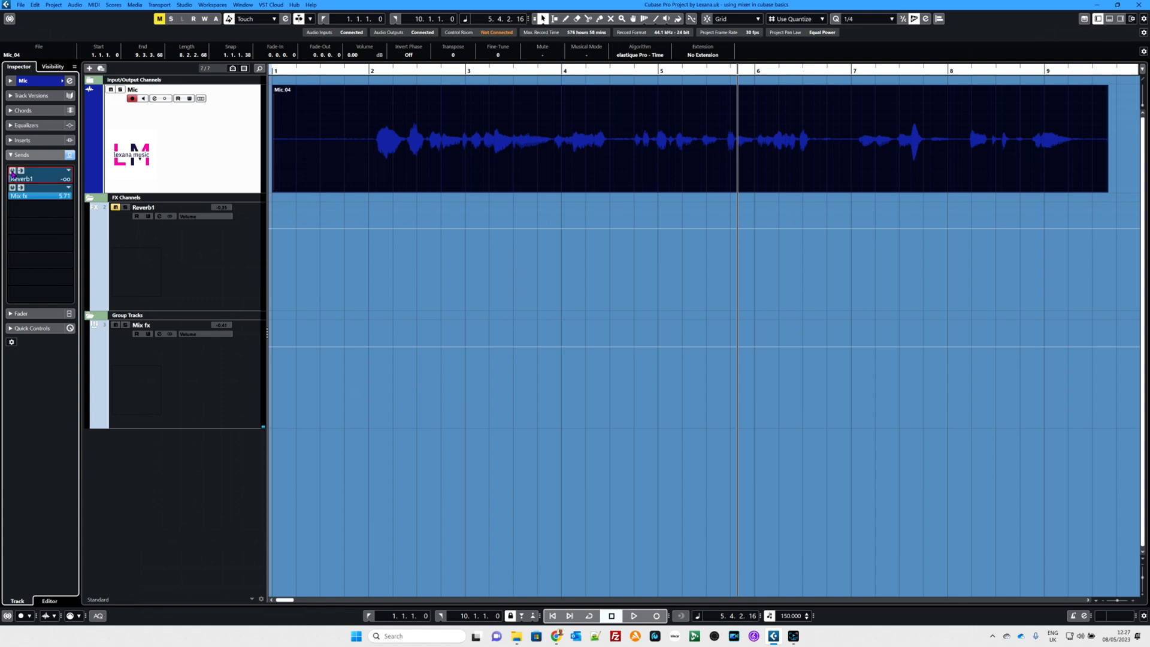